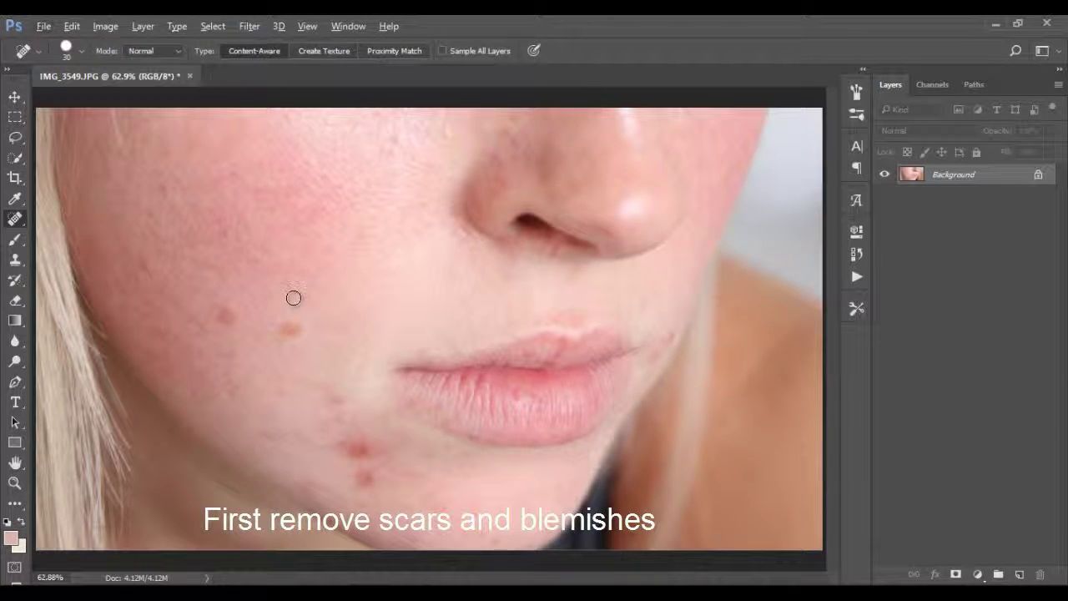
Spot-heal the blemishes on the lower cheek, chin and left cheek with content-aware strokes
left_click_drag(297, 308, 273, 332)
left_click_drag(332, 377, 329, 394)
mouse_move(360, 445)
left_mouse_down()
mouse_move(381, 472)
mouse_move(372, 482)
left_mouse_up()
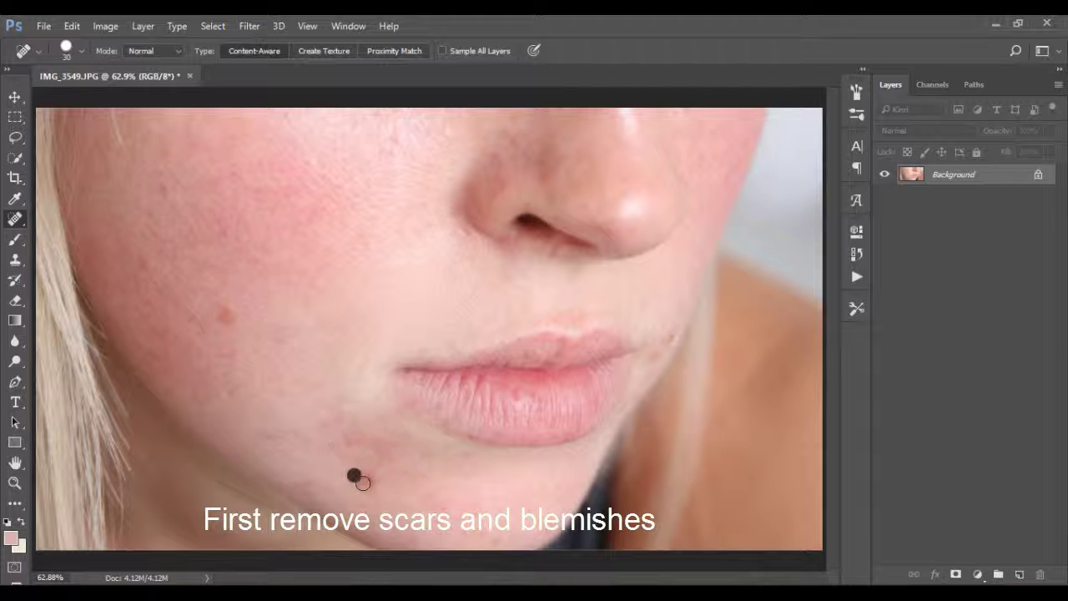
mouse_move(219, 294)
left_mouse_down()
mouse_move(227, 330)
mouse_move(207, 325)
mouse_move(233, 350)
mouse_move(282, 342)
left_mouse_up()
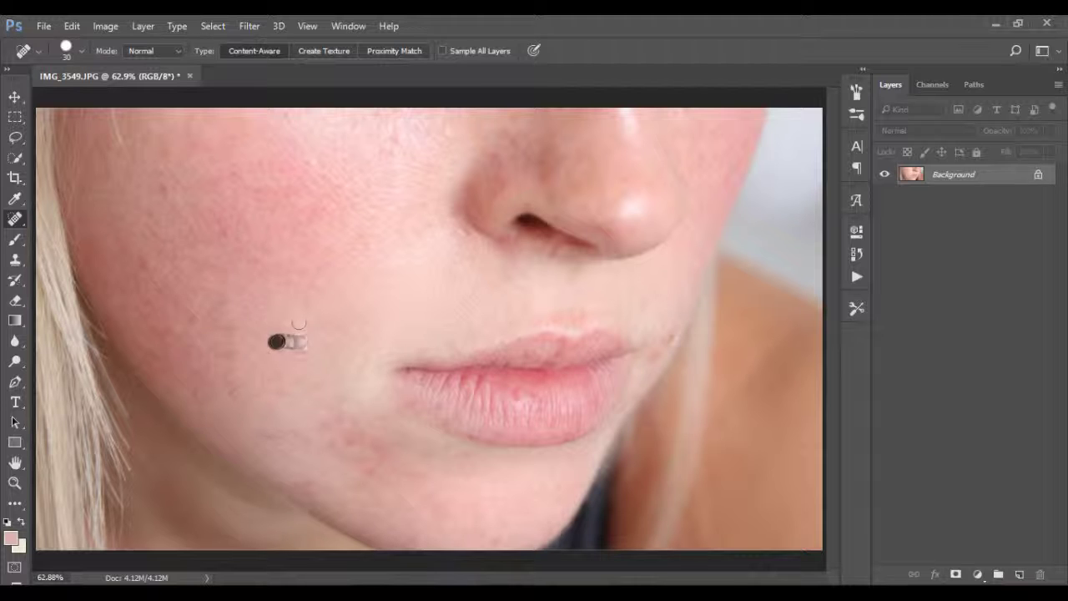
Heal the remaining spots beside the nose, upper cheek, chin and lip corner, then select the Move tool
left_click(464, 240)
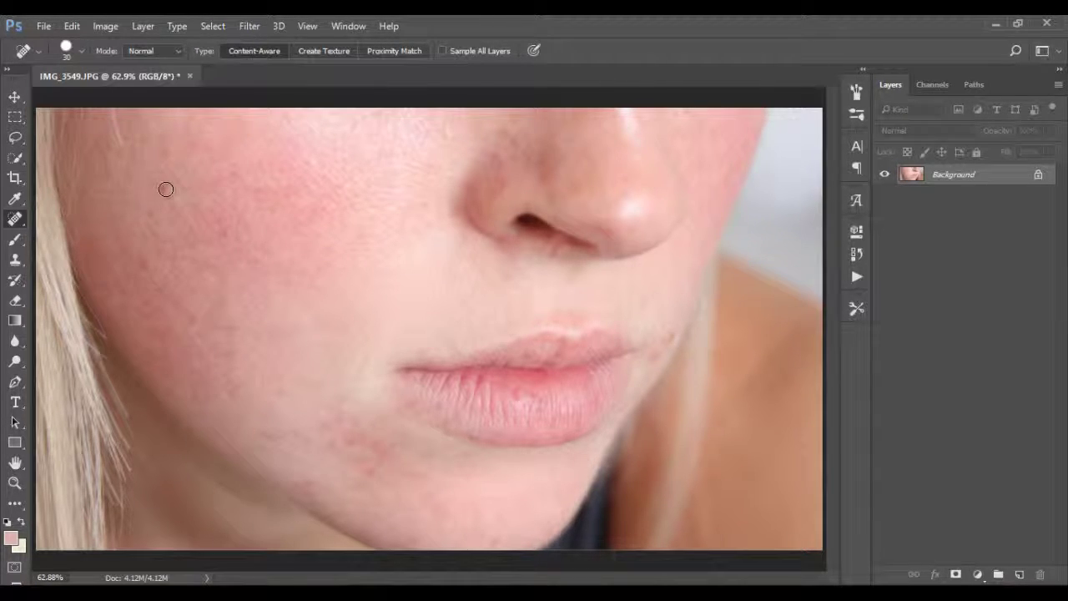
left_click(224, 230)
left_click_drag(237, 181, 261, 196)
left_click(344, 445)
left_click(651, 360)
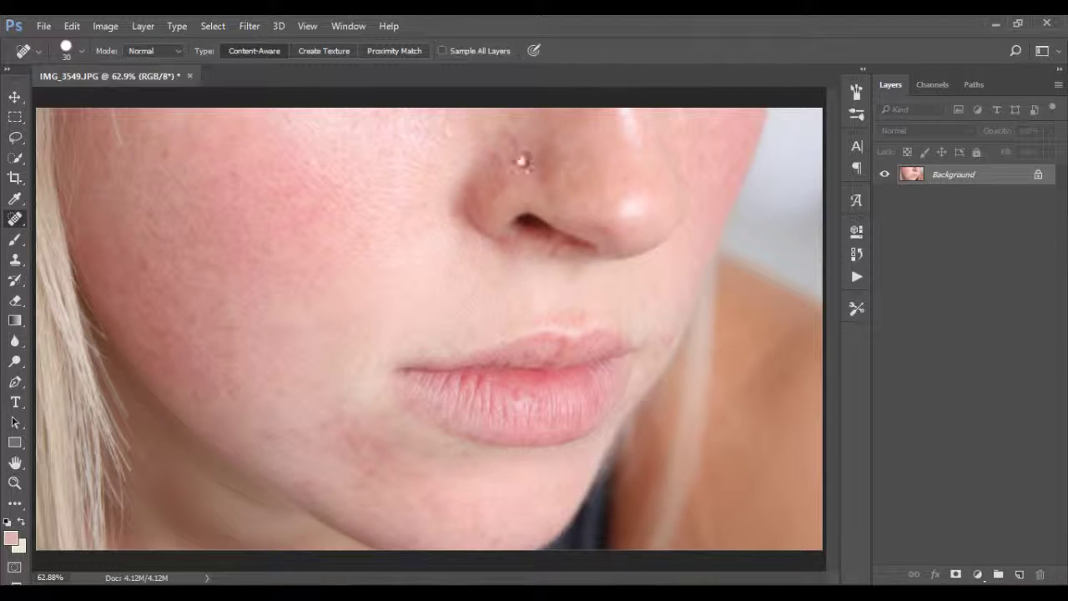
left_click(15, 97)
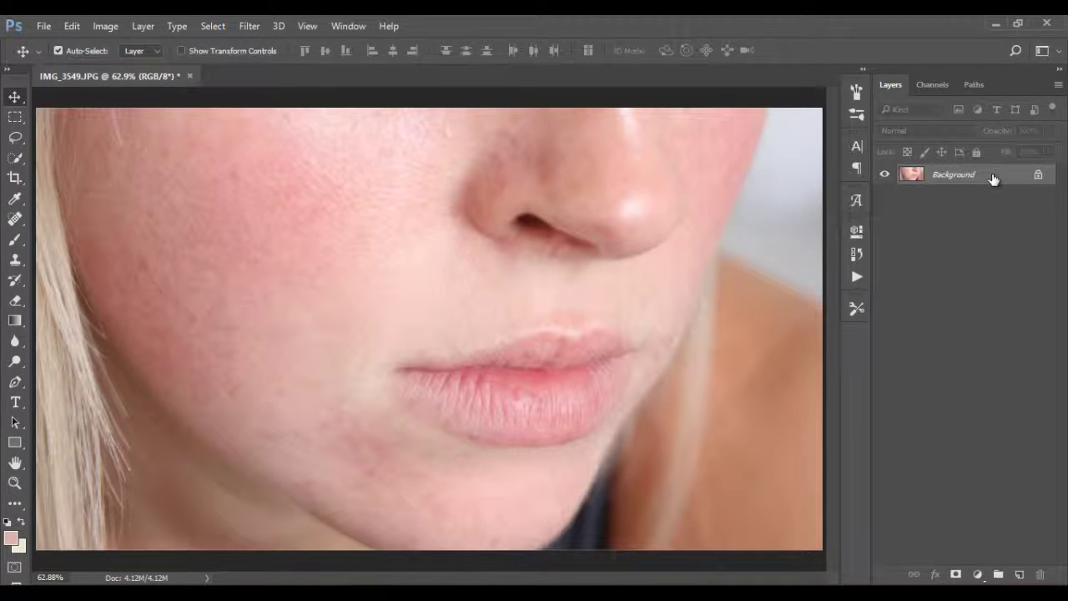
Duplicate the Background layer and rename the copy 'blur face'
right_click(993, 179)
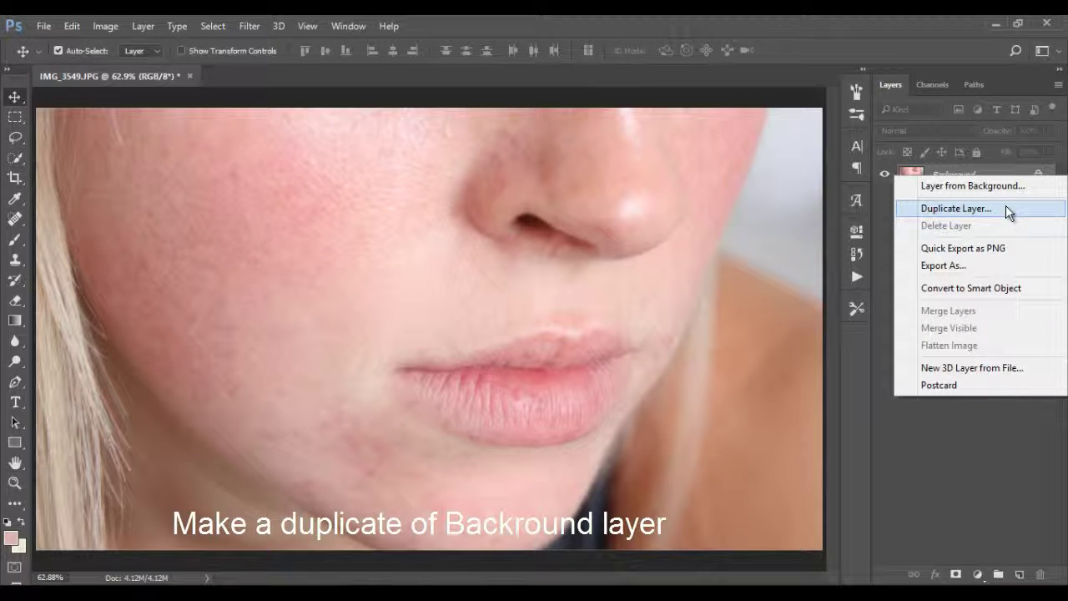
left_click(1004, 207)
left_click(661, 187)
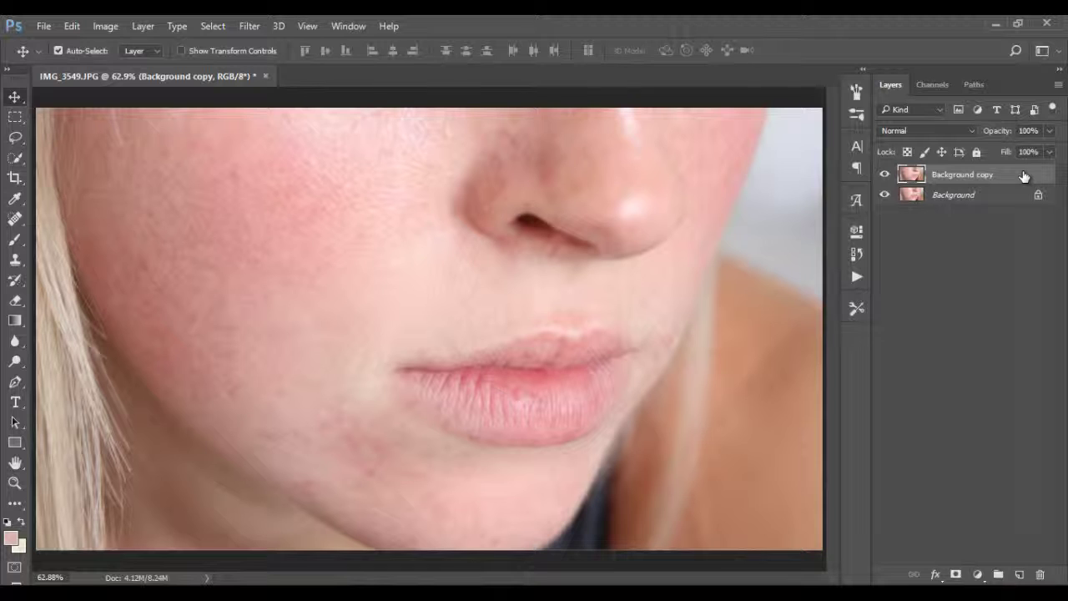
double_click(973, 175)
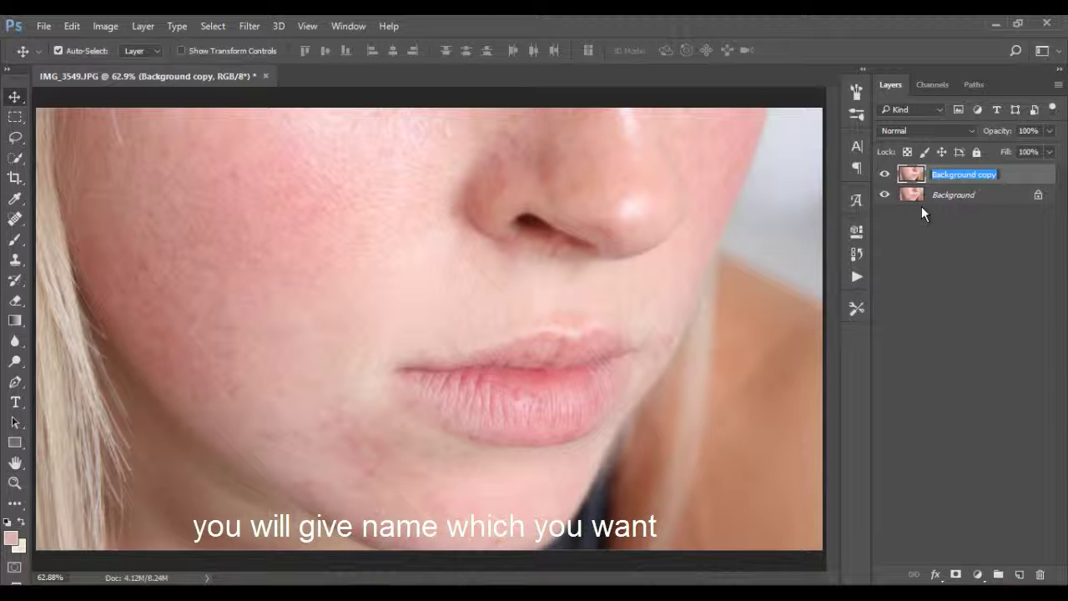
type("blur")
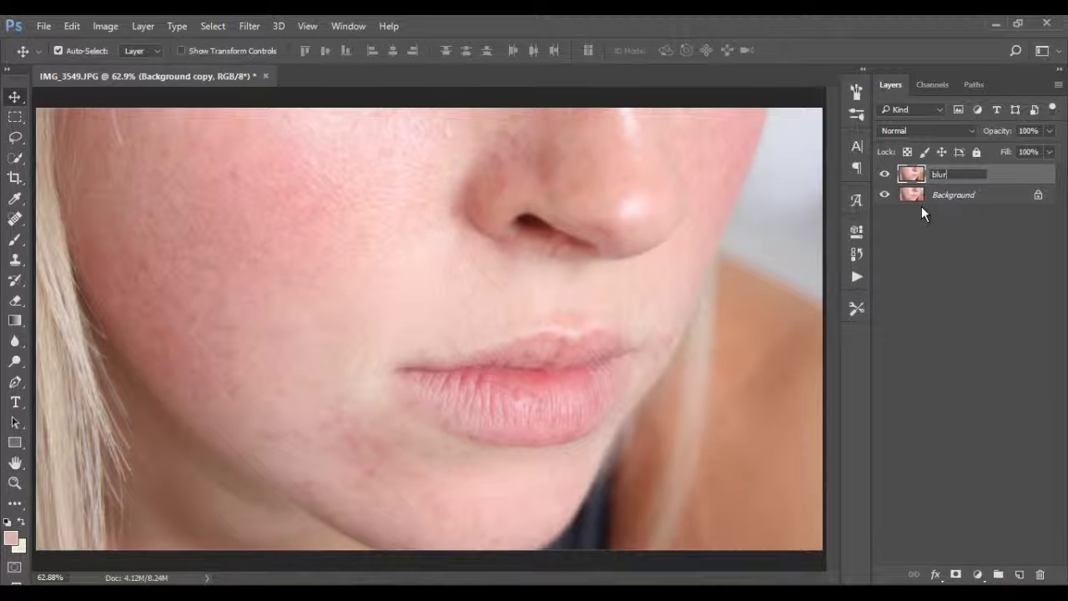
type(" face")
Apply a Gaussian Blur with a 4.0-pixel radius to the blur face layer
left_click(1014, 175)
left_click(248, 26)
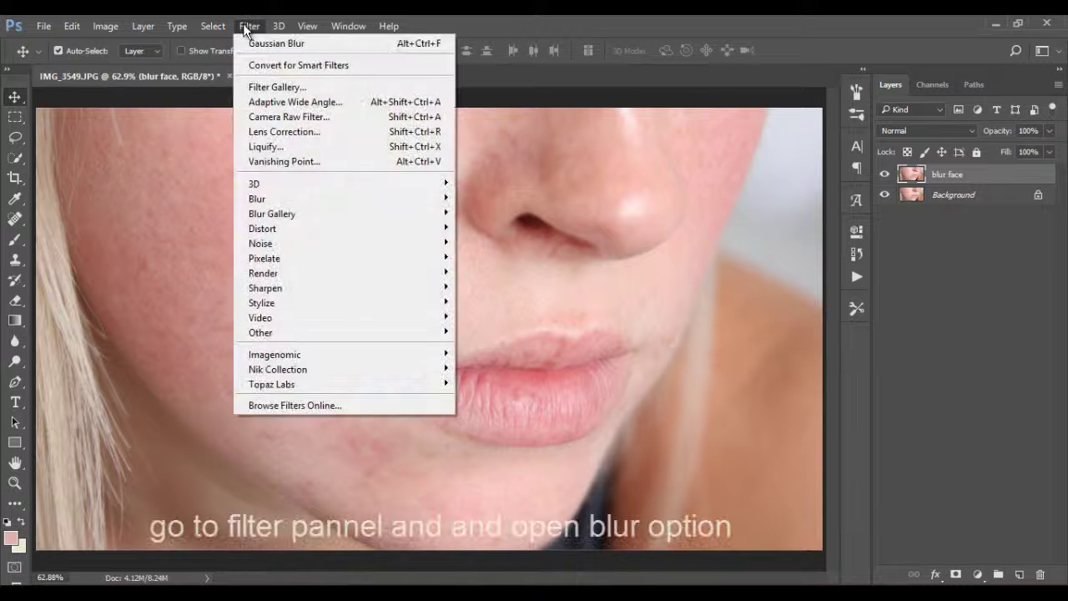
mouse_move(259, 198)
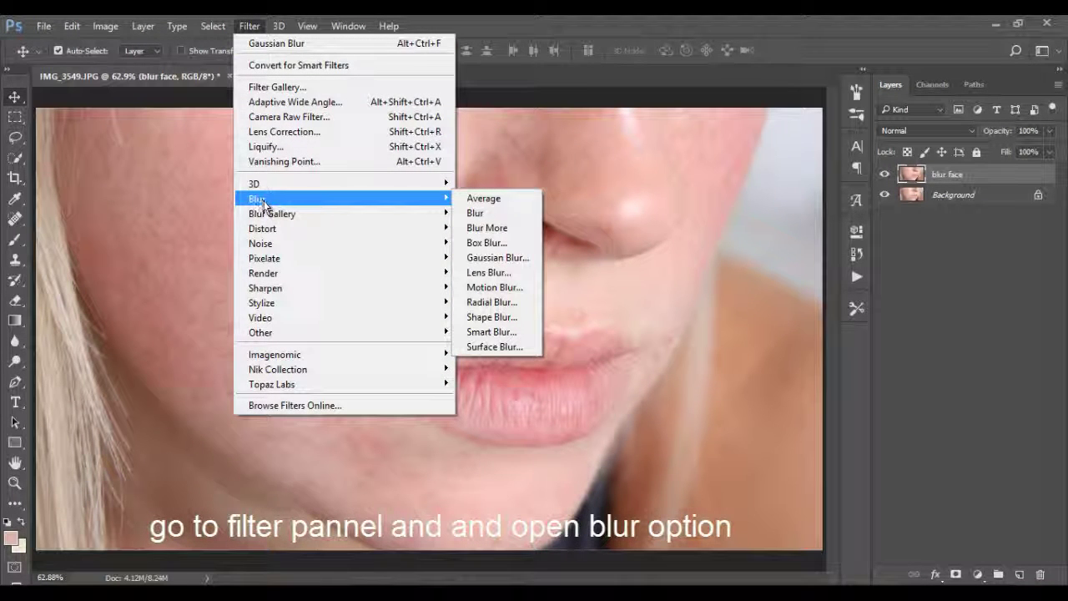
left_click(498, 258)
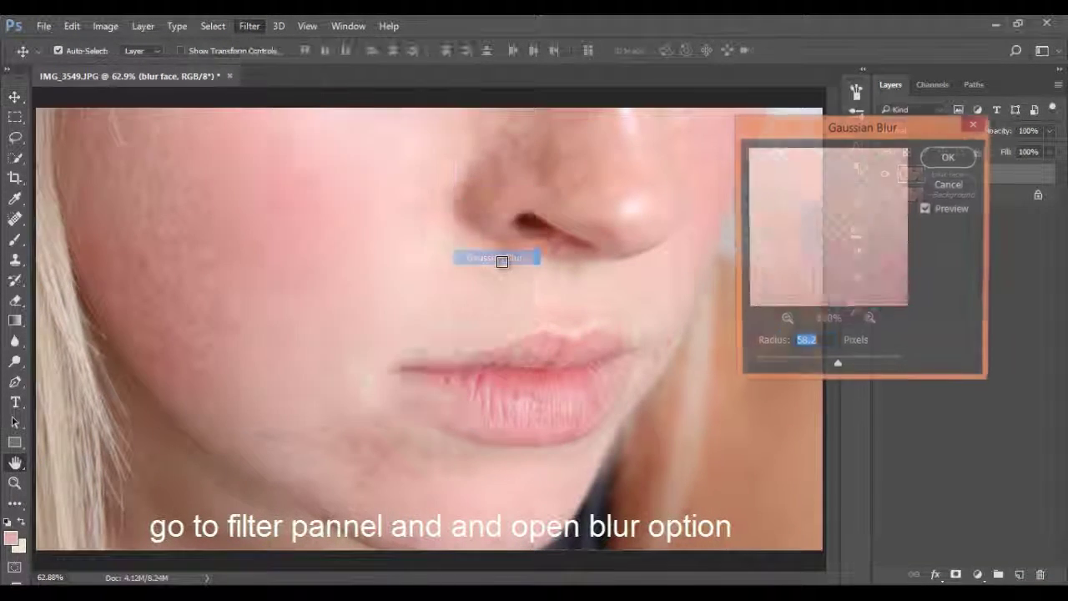
left_click_drag(837, 367, 784, 367)
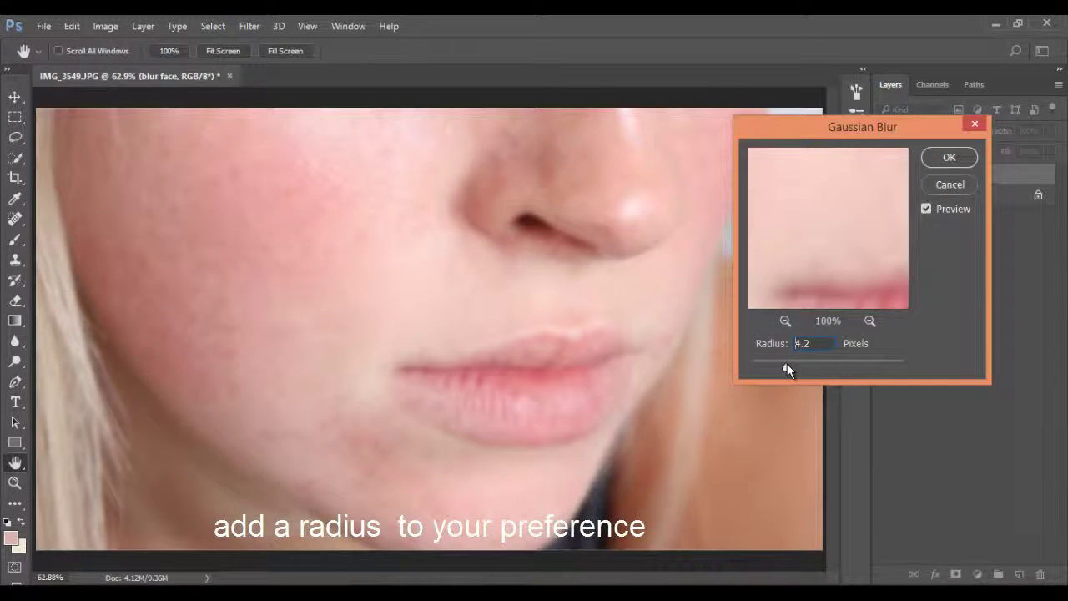
mouse_move(784, 367)
left_mouse_down()
mouse_move(772, 368)
mouse_move(784, 367)
left_mouse_up()
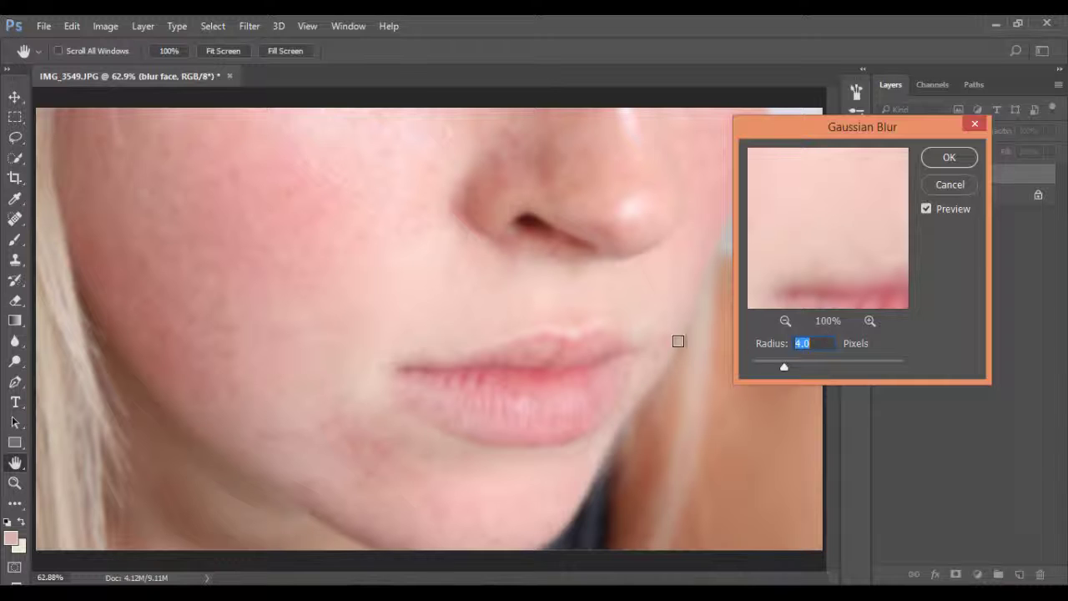
left_click(950, 158)
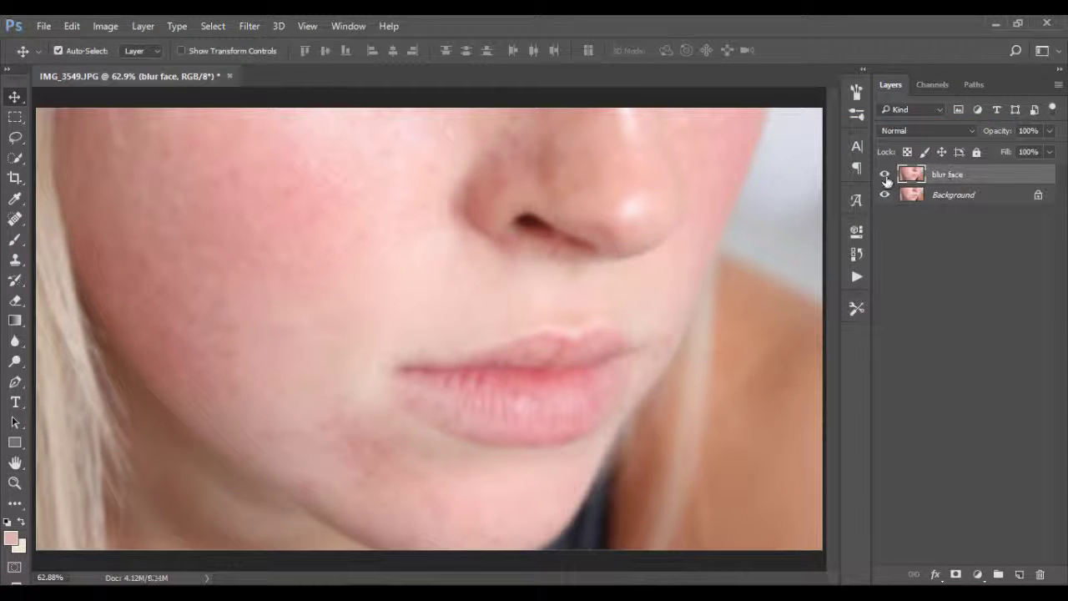
Duplicate Background again, move the copy above blur face, and rename it 'Texture layer'
left_click(1002, 195)
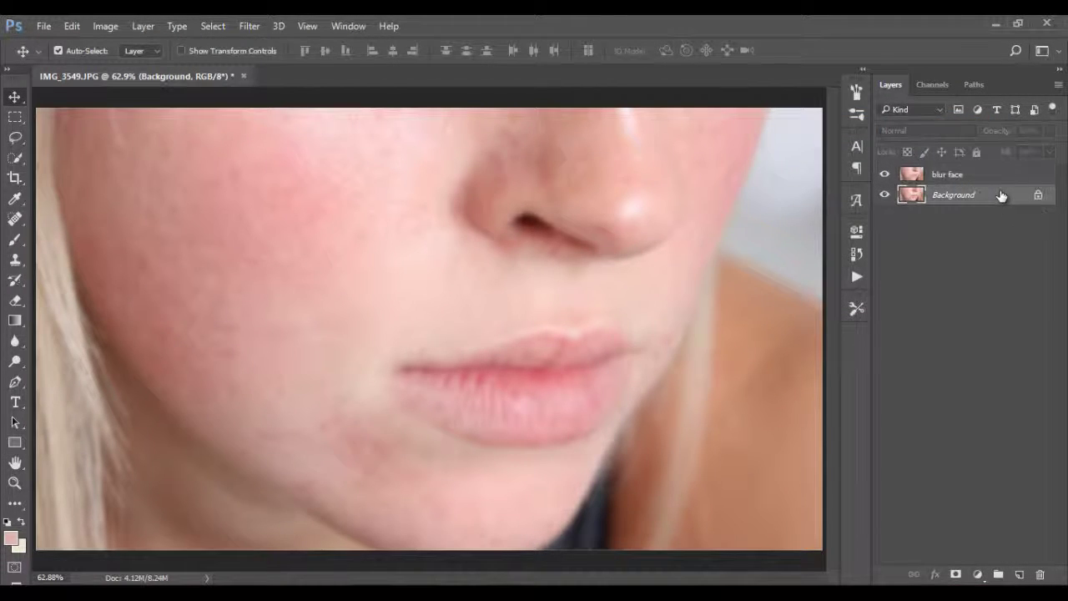
right_click(998, 197)
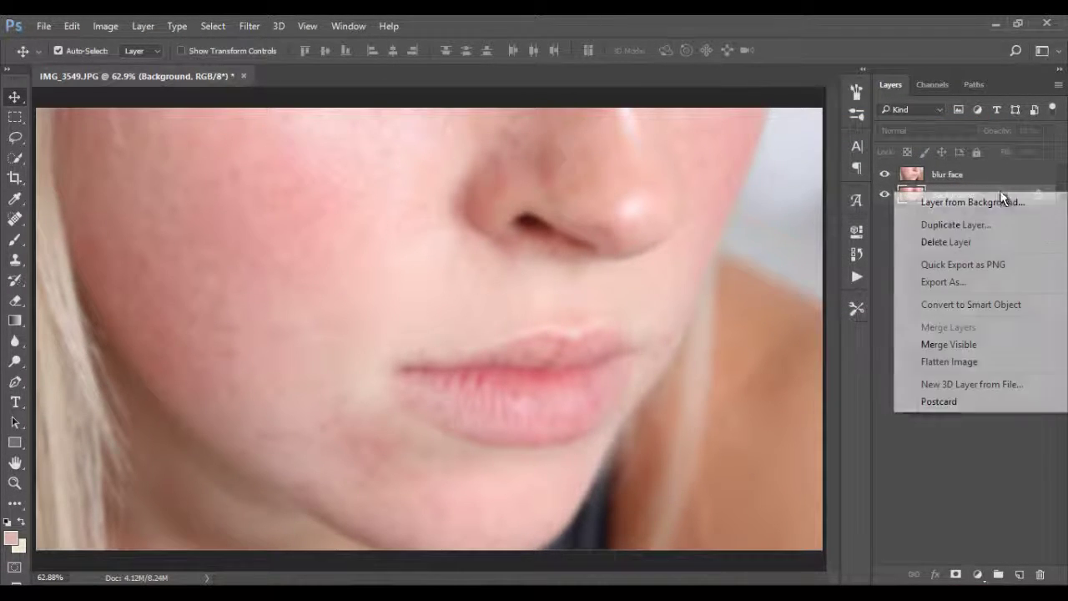
left_click(973, 224)
left_click(672, 185)
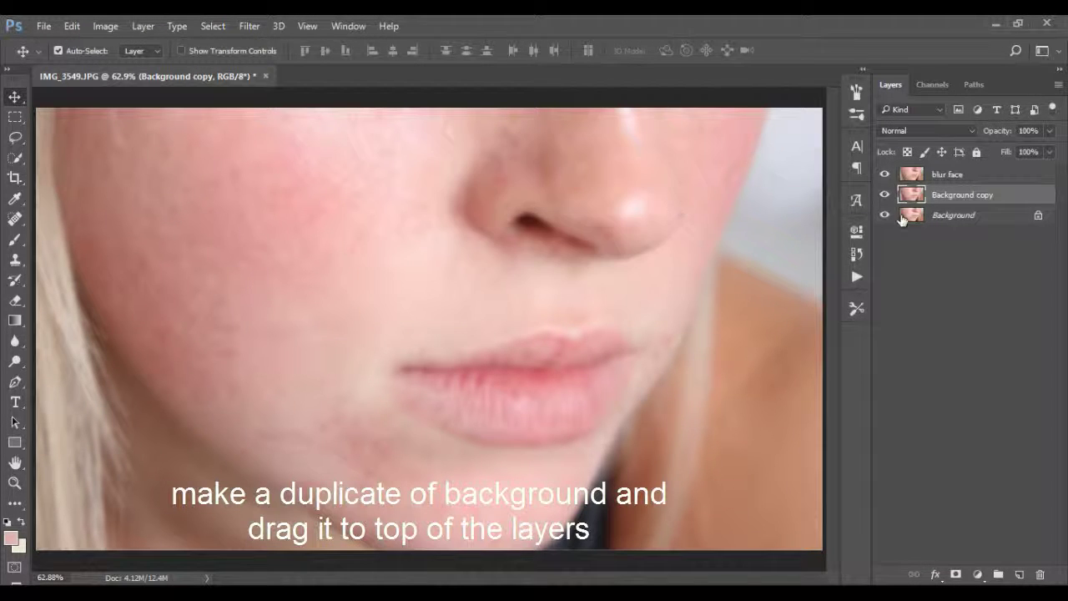
left_click_drag(1002, 199, 998, 174)
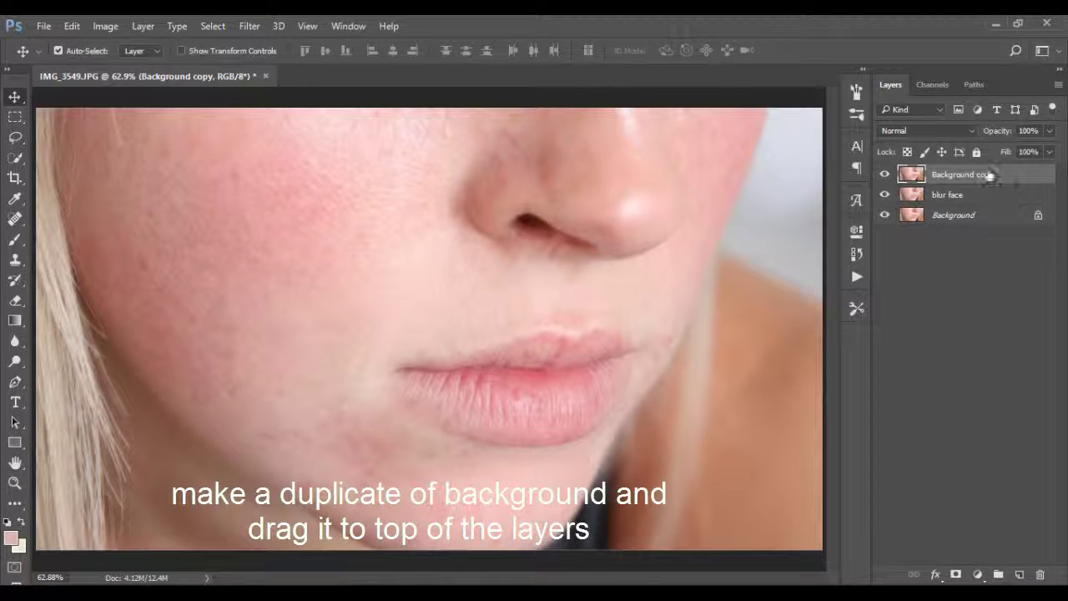
double_click(989, 176)
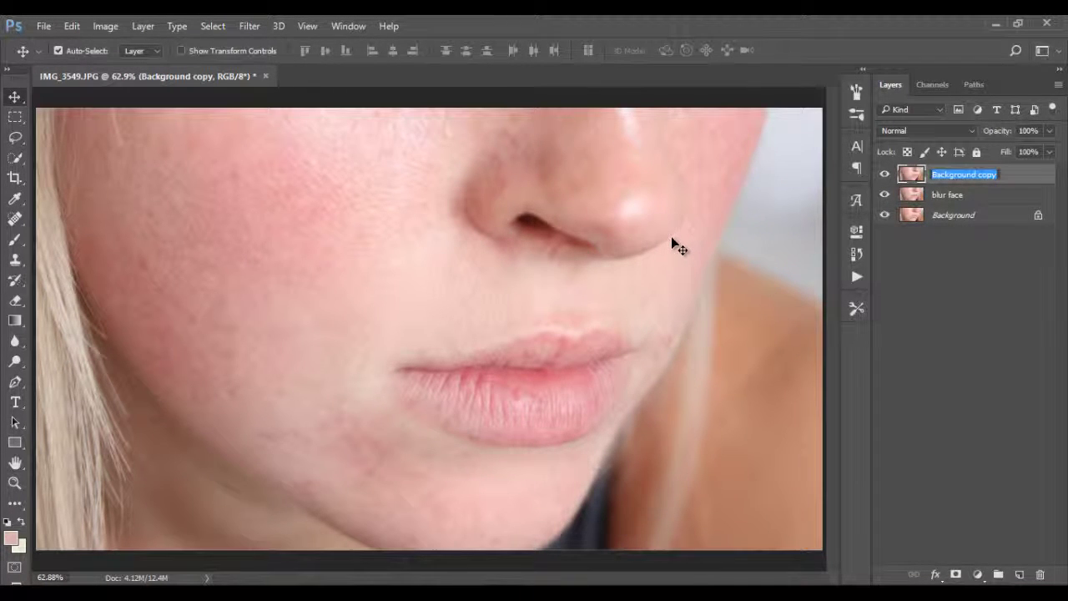
type("Te")
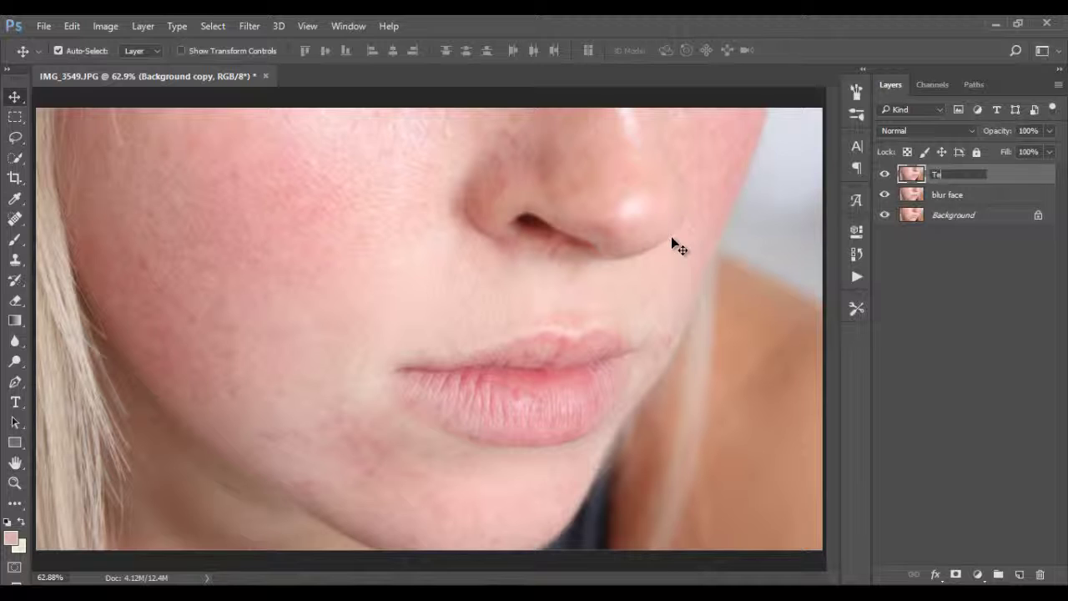
type("xture layer")
Apply Image to Texture layer from inverted blur face: Add blending, 100% opacity, scale 2, offset 0
left_click(1008, 179)
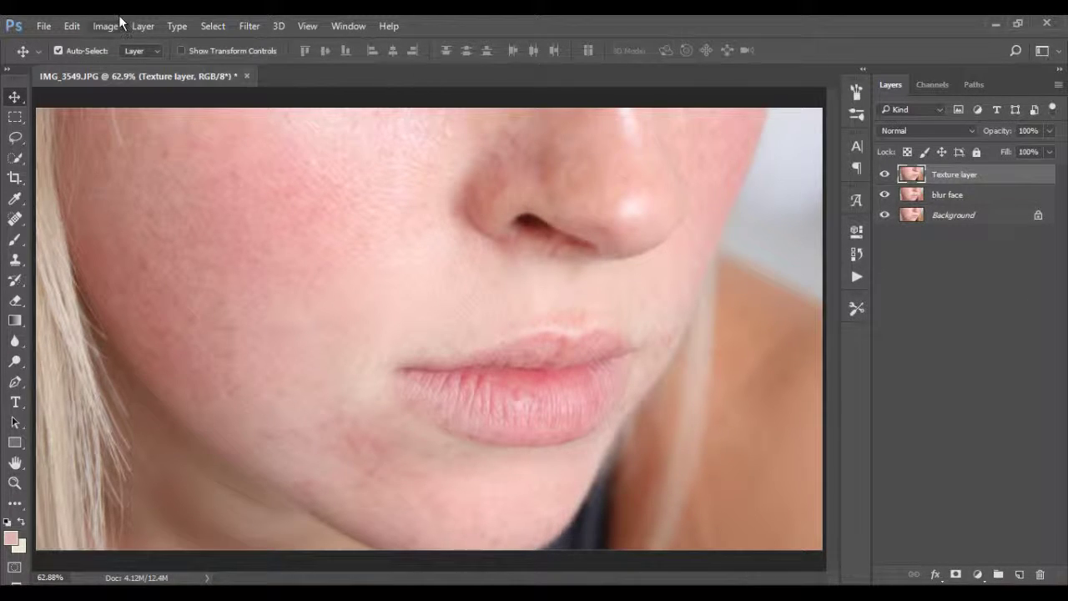
left_click(96, 27)
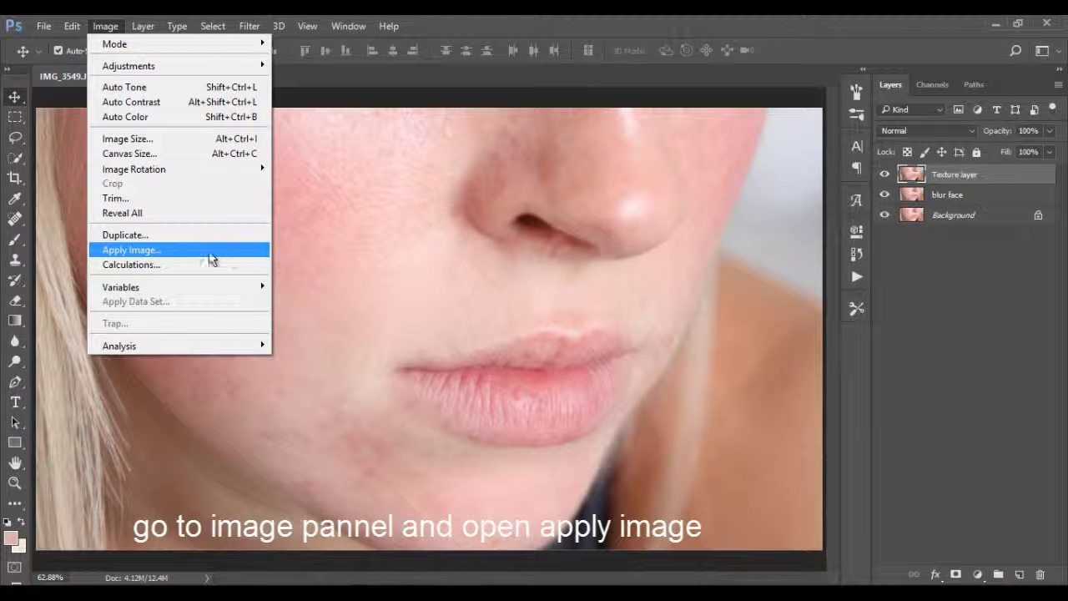
left_click(184, 249)
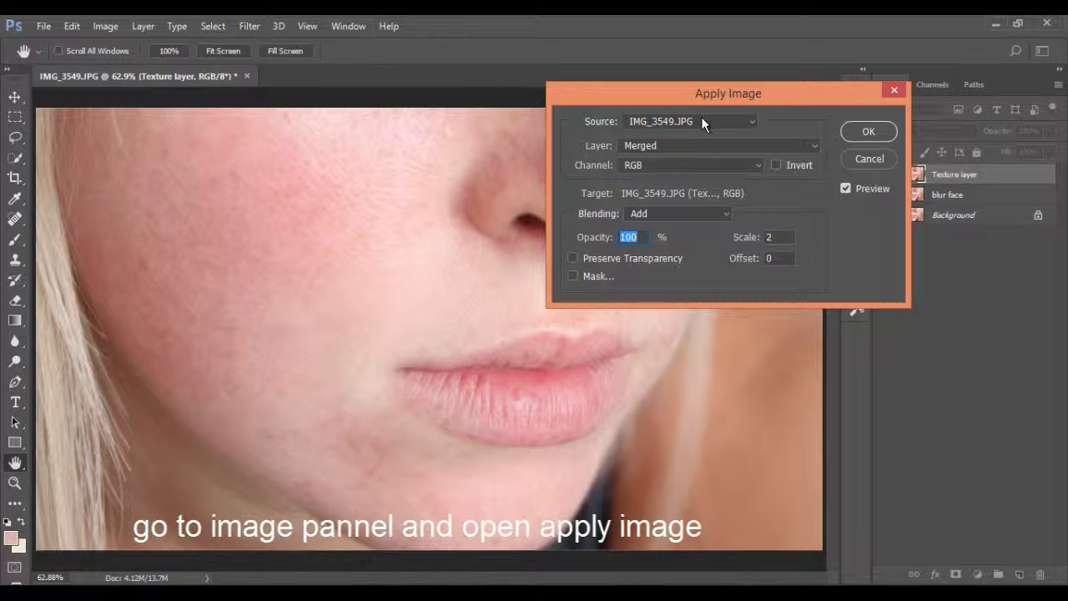
left_click(794, 145)
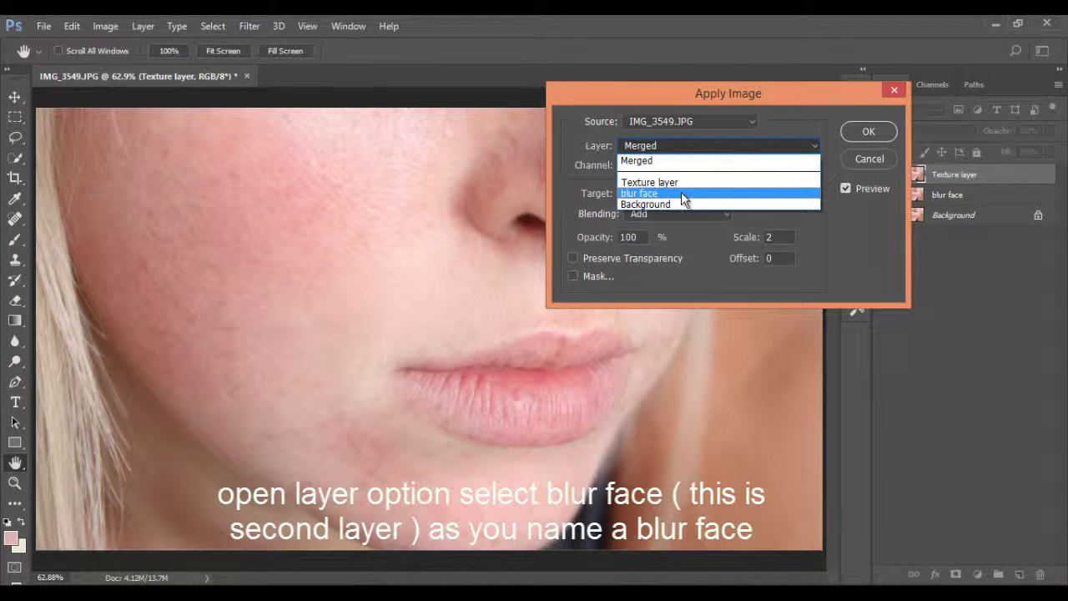
left_click(719, 191)
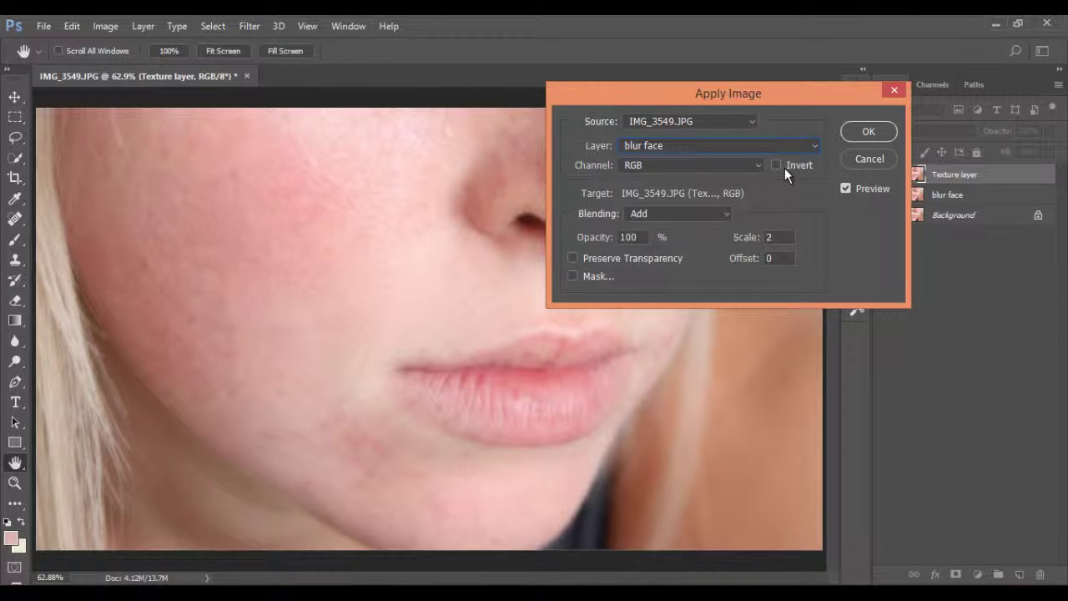
left_click(718, 210)
left_click(668, 467)
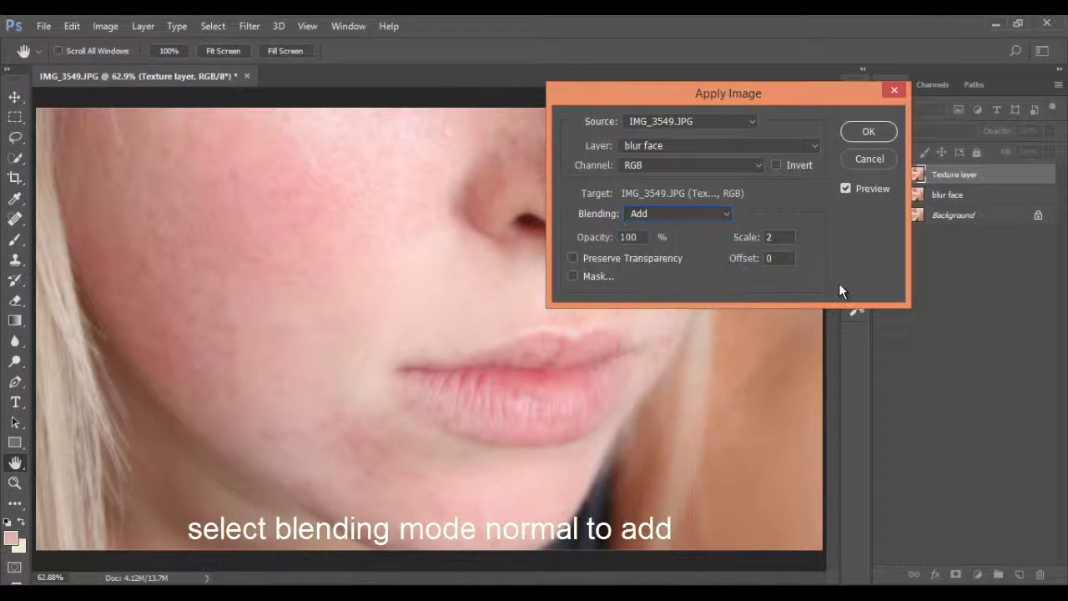
left_click(787, 168)
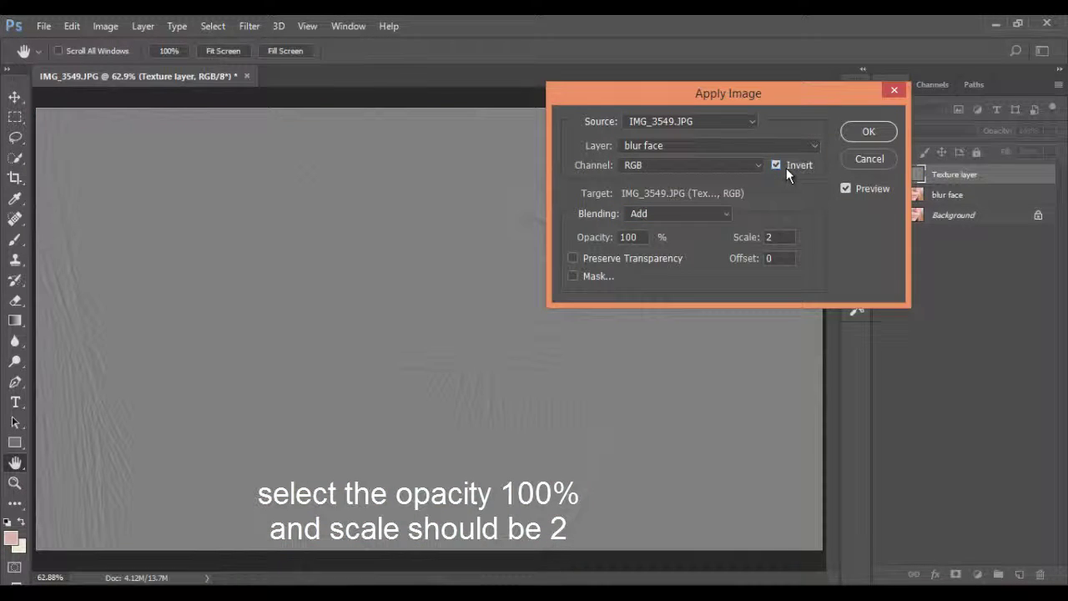
left_click_drag(641, 237, 582, 247)
left_click_drag(789, 237, 766, 237)
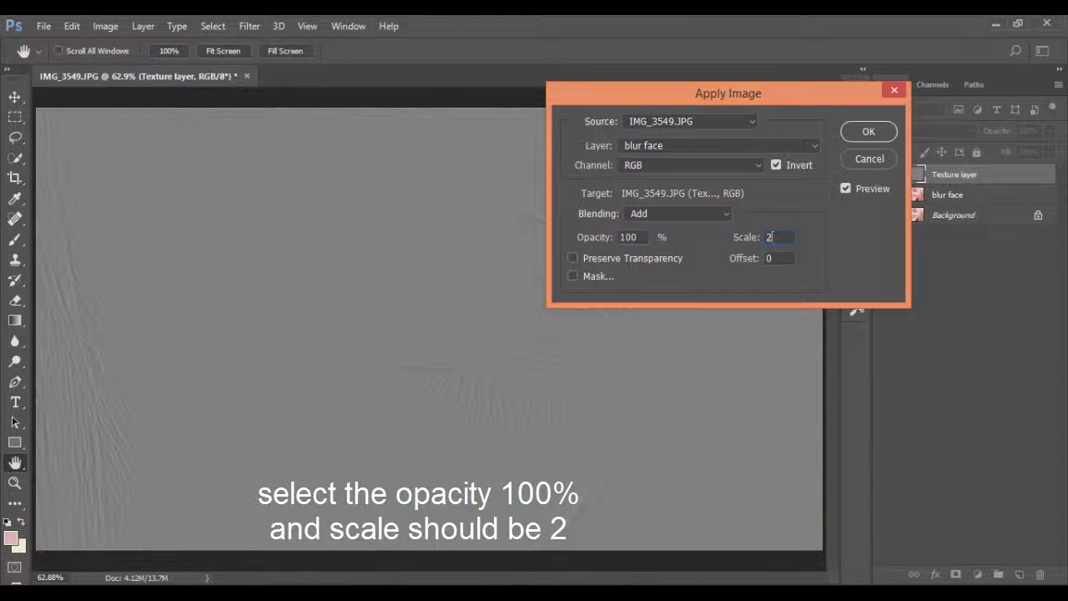
left_click(868, 133)
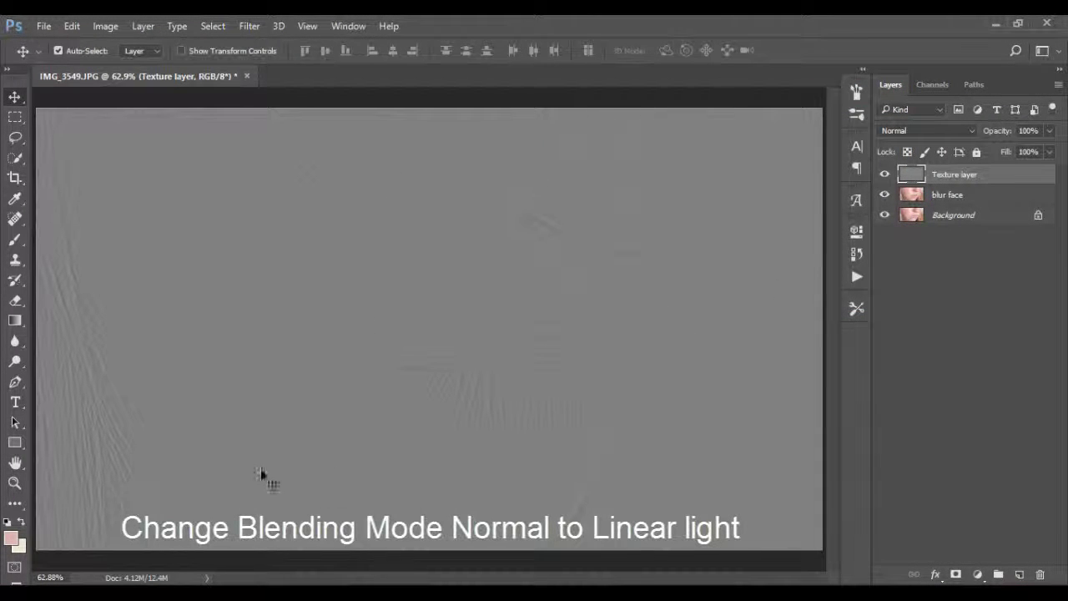
Set the Texture layer's blend mode to Linear Light, then select the blur face layer
left_click(969, 132)
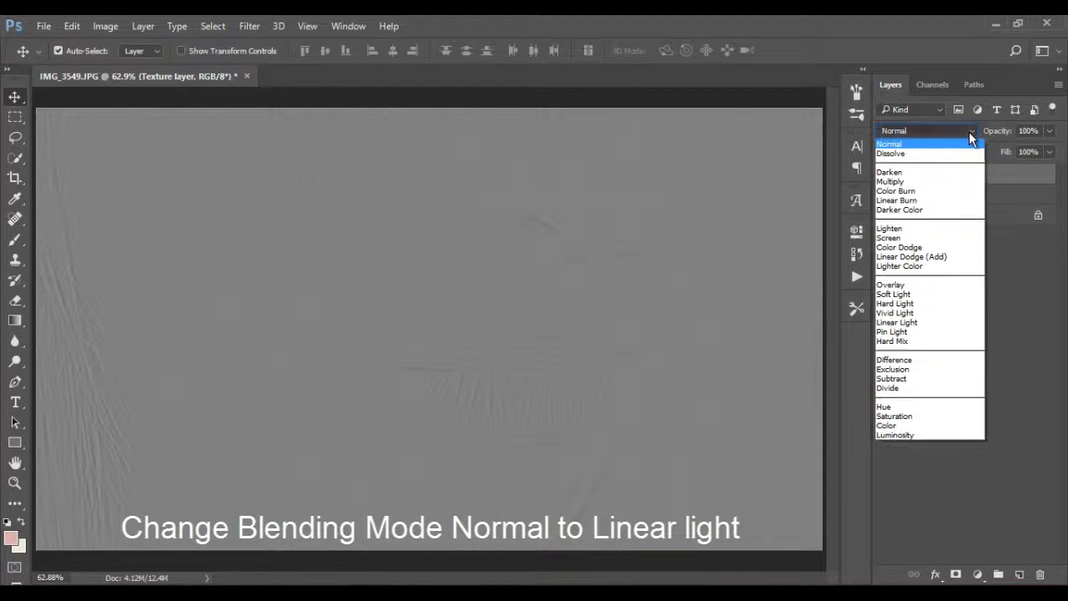
left_click(936, 322)
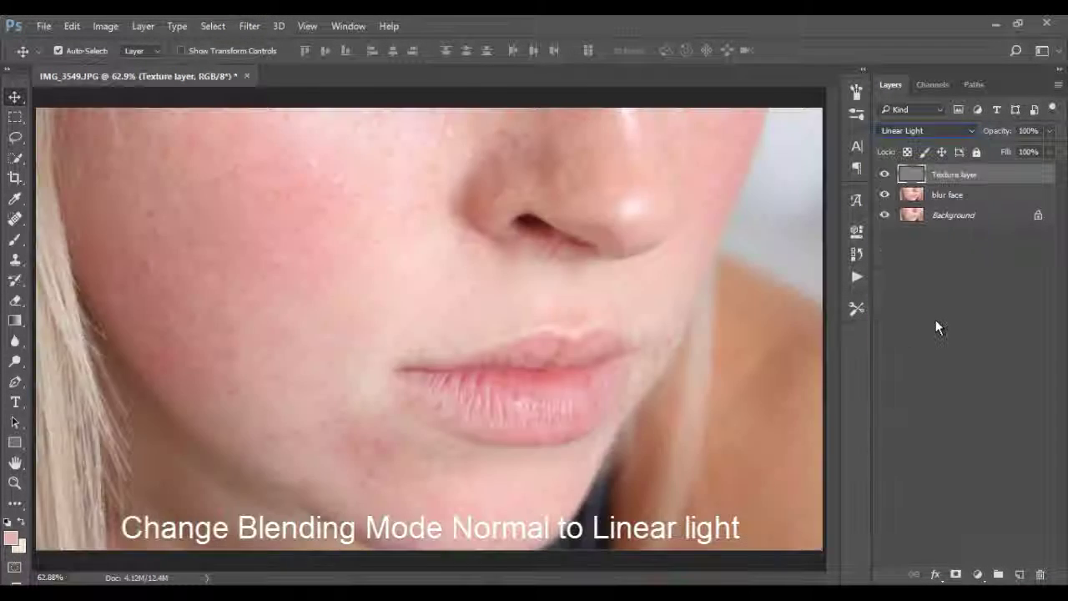
left_click(977, 198)
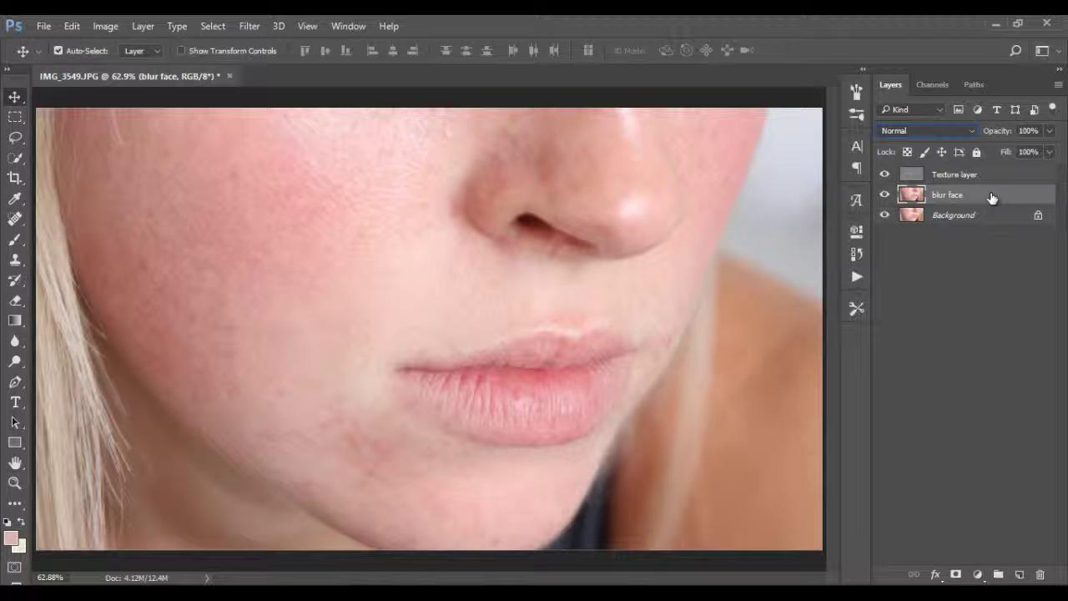
Duplicate blur face as 'blur face copy' and convert the copy to a smart object
right_click(992, 197)
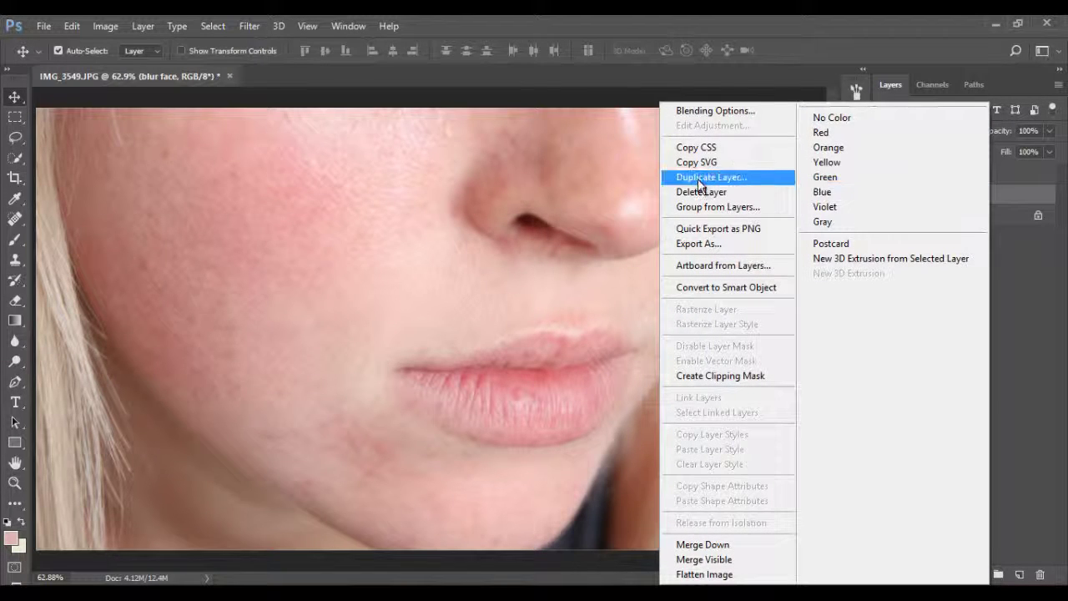
left_click(747, 178)
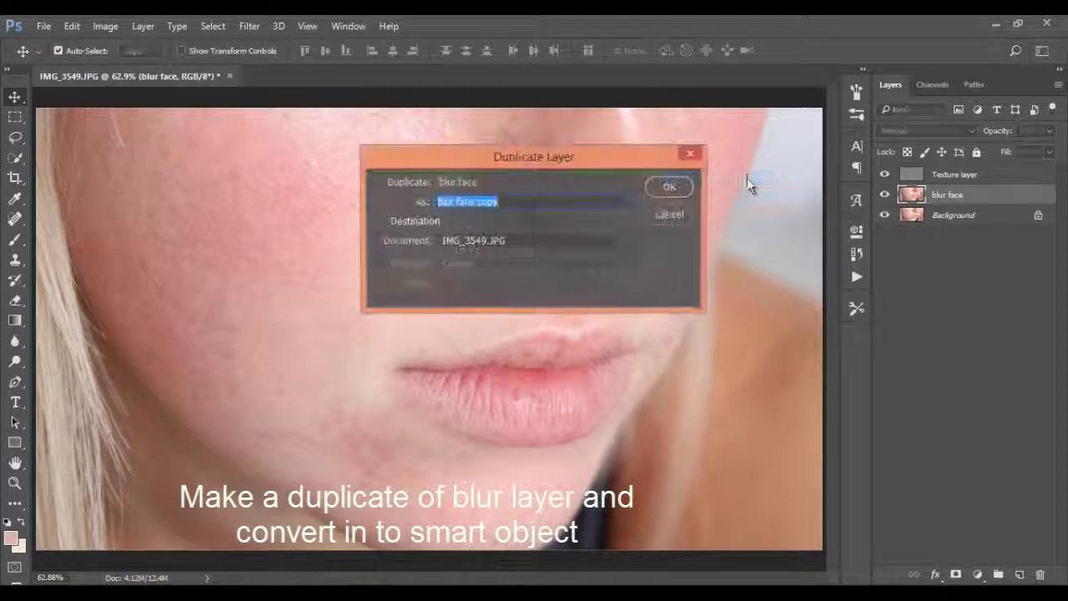
left_click(669, 187)
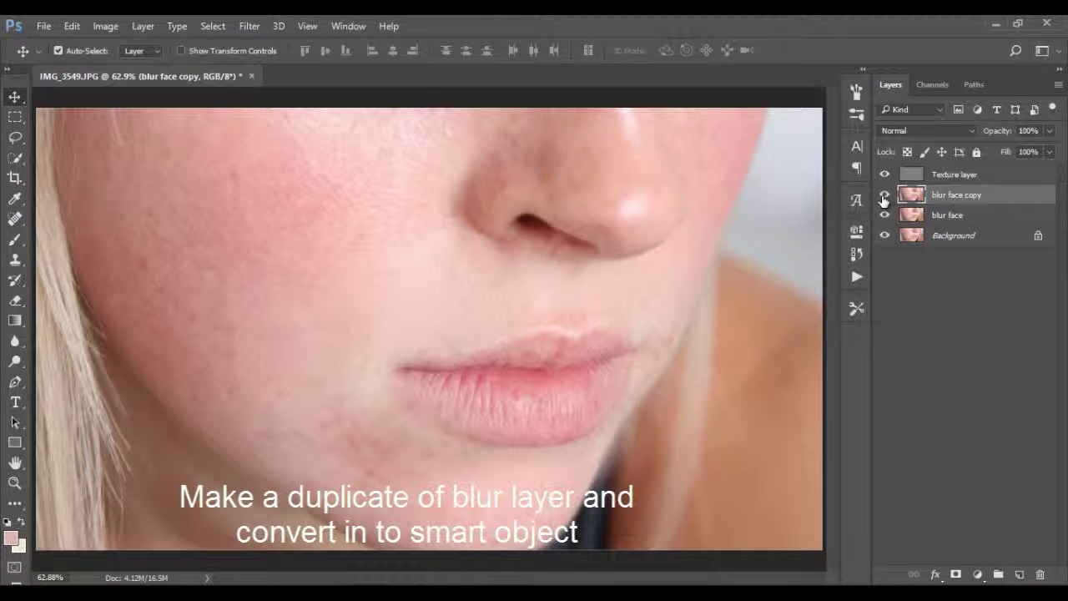
right_click(1011, 194)
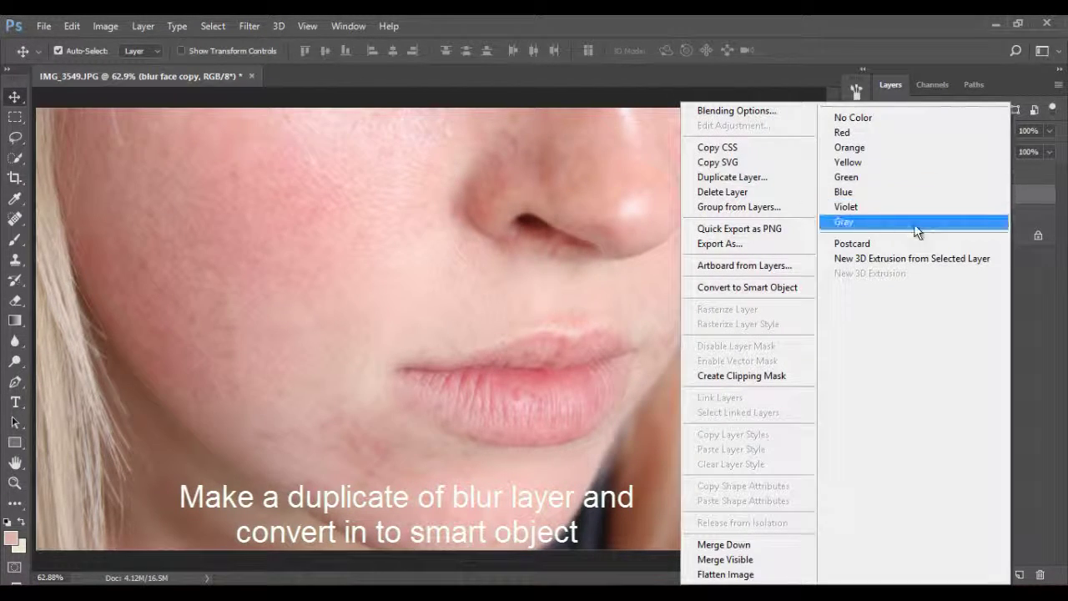
left_click(773, 287)
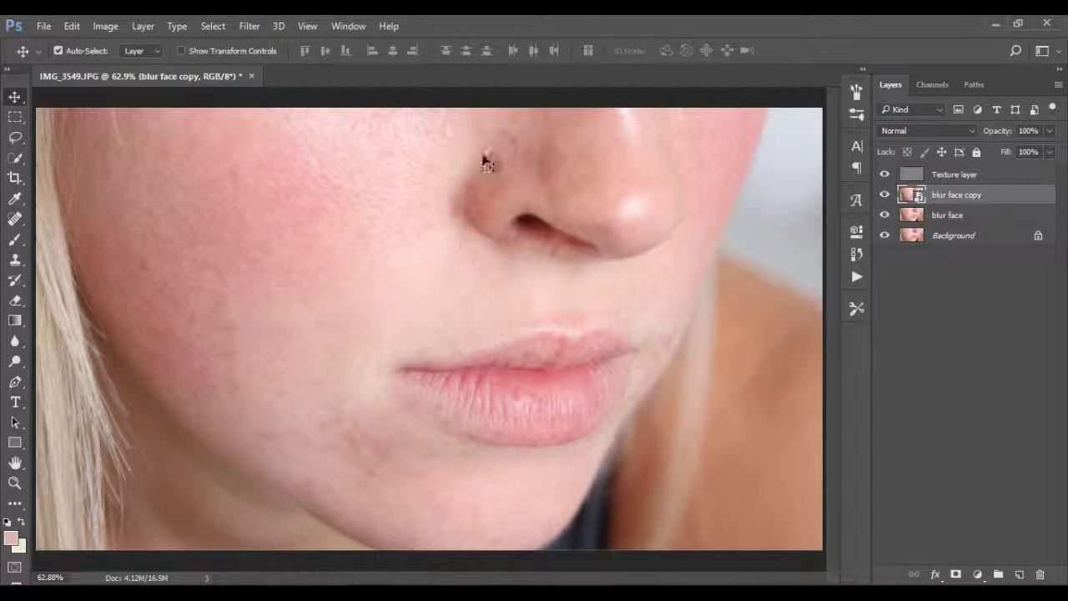
left_click(237, 26)
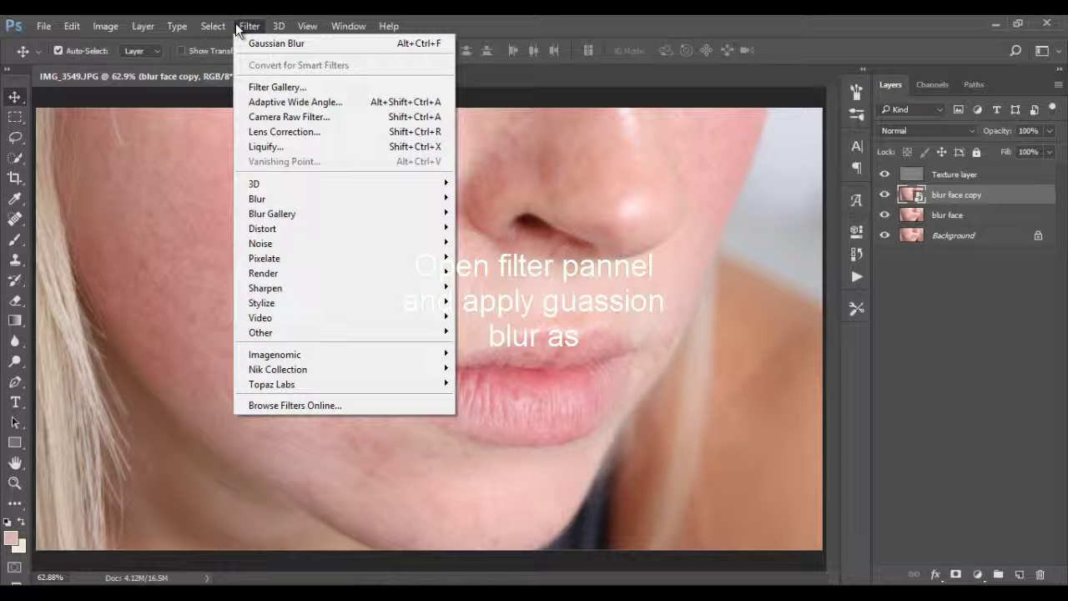
mouse_move(257, 199)
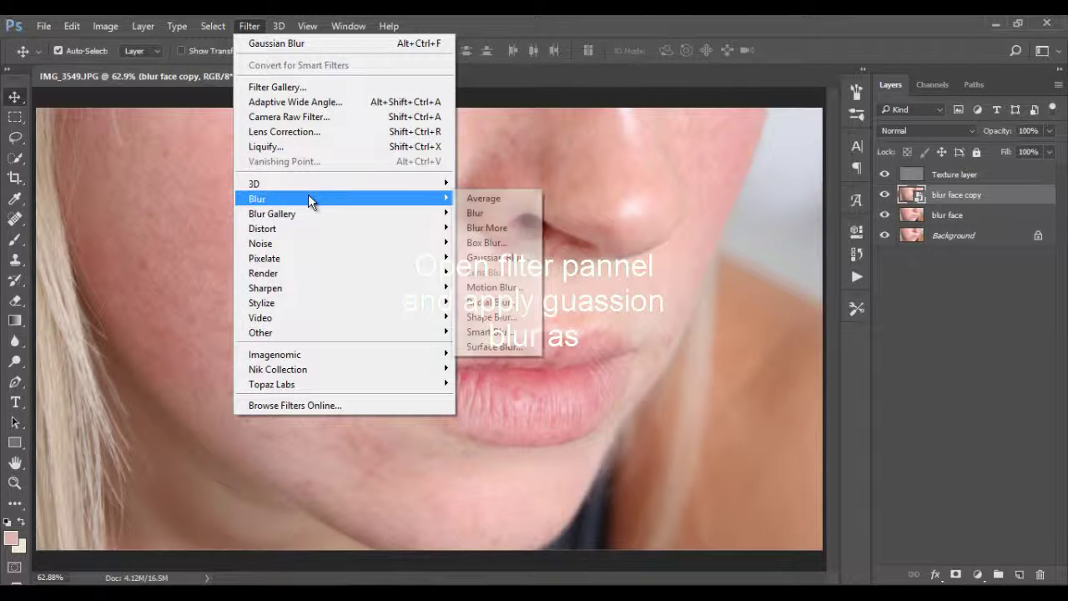
Apply a 13.9-pixel Gaussian Blur as a smart filter on blur face copy
left_click(497, 258)
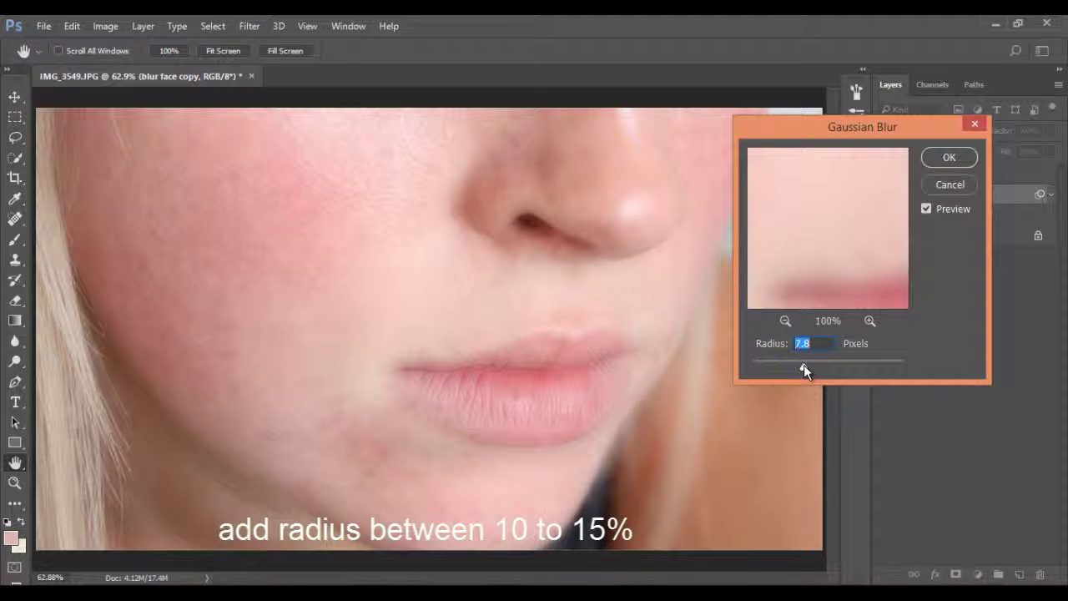
left_click_drag(805, 365, 829, 364)
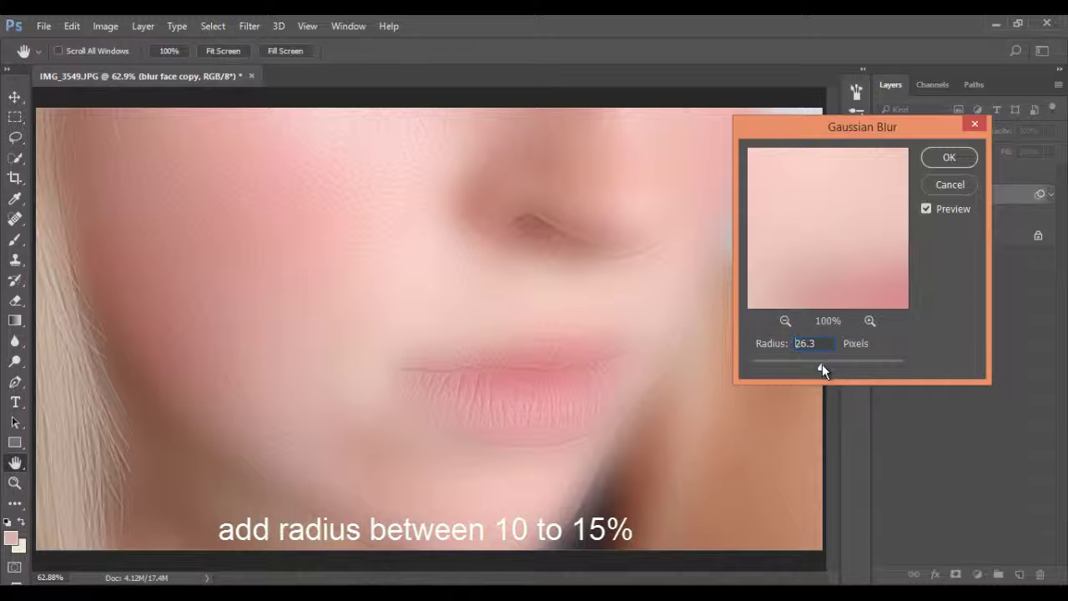
left_click_drag(822, 364, 815, 364)
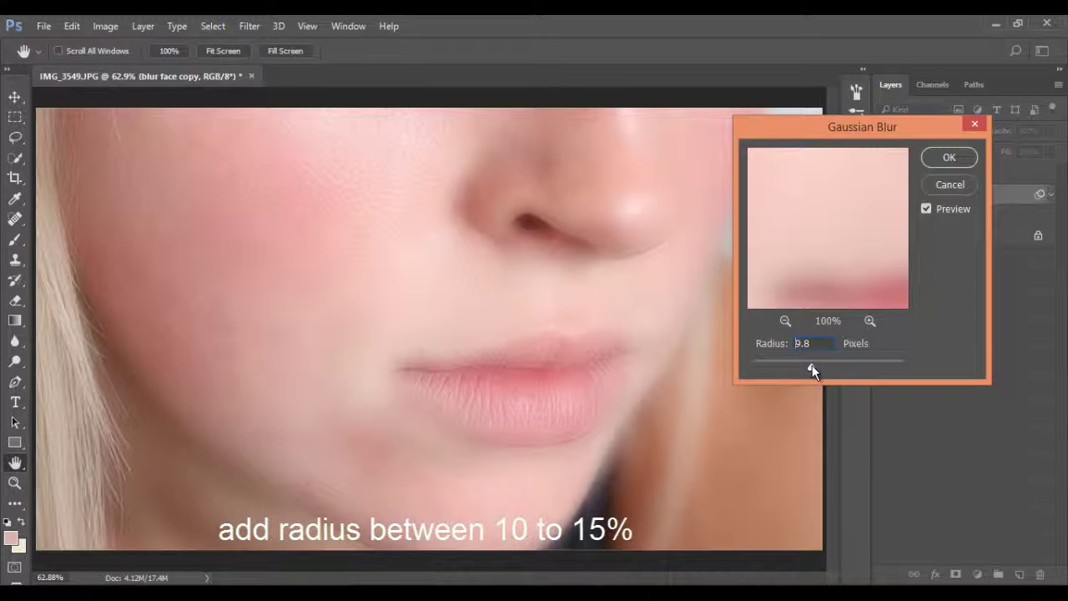
left_click_drag(812, 364, 815, 364)
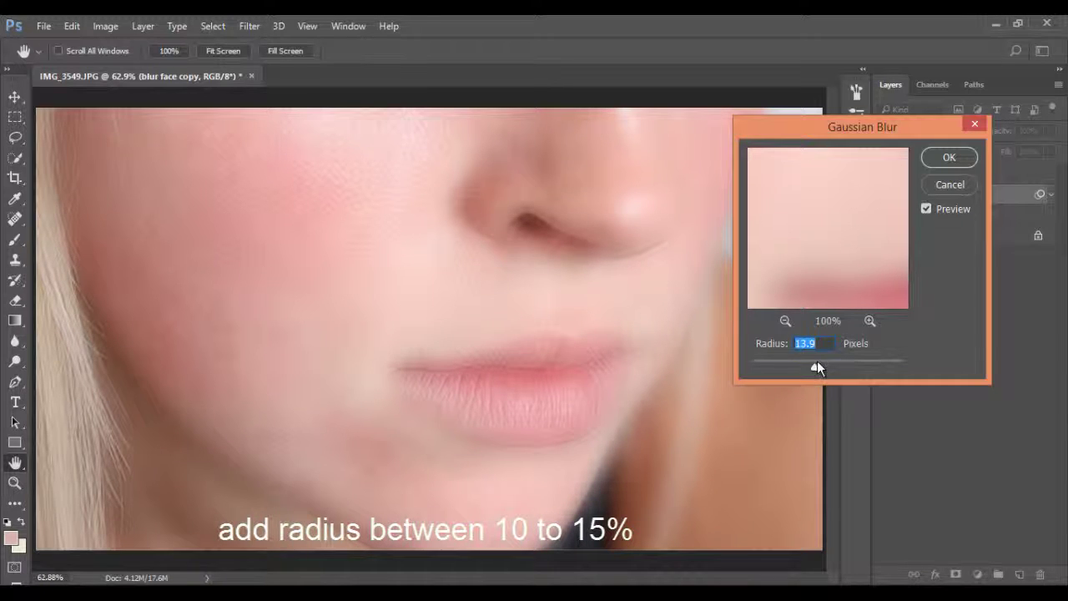
left_click(951, 156)
Select the blur face copy smart filter mask and invert it to black
left_click(941, 214)
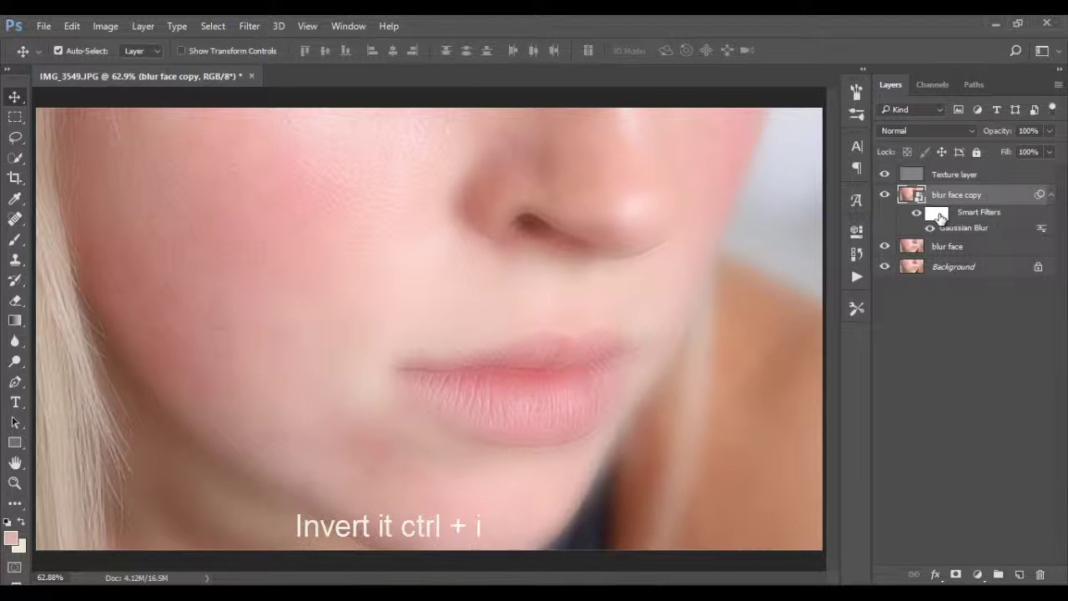
left_click(116, 26)
left_click(108, 26)
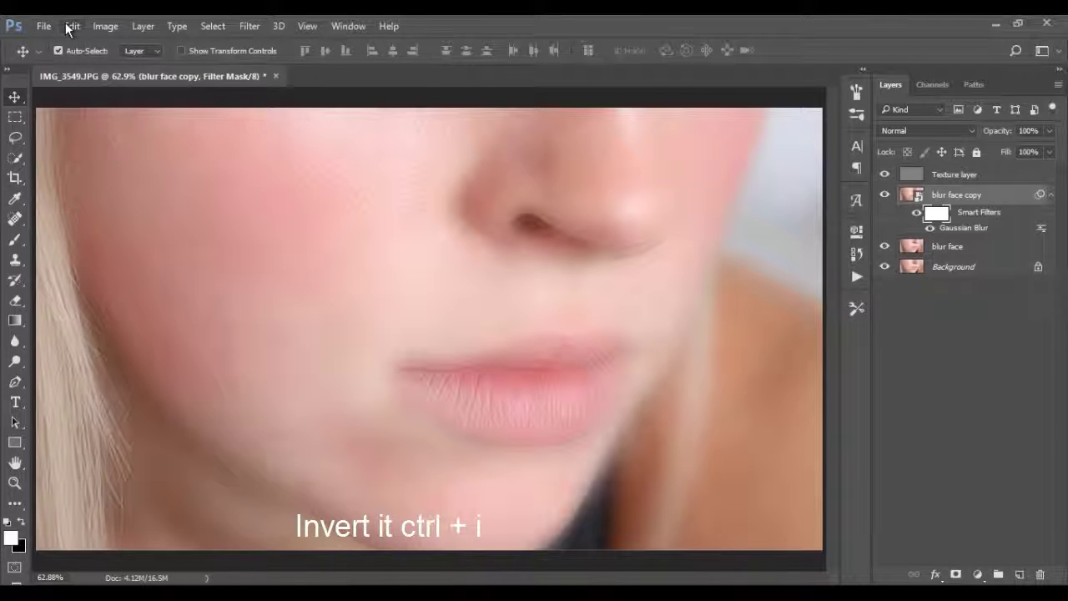
left_click(72, 26)
left_click(69, 88)
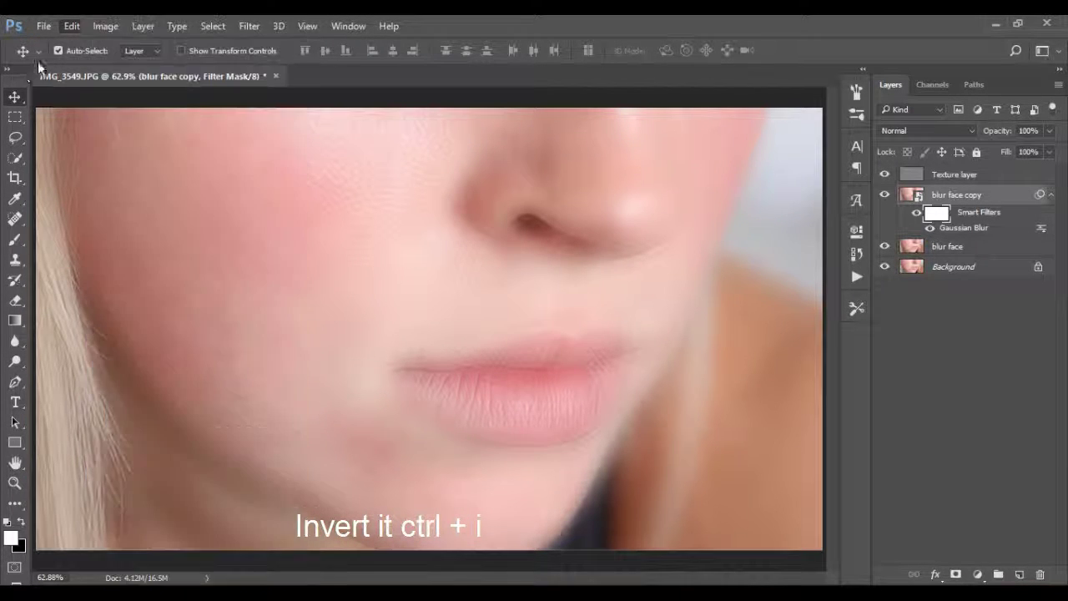
left_click(103, 26)
mouse_move(128, 66)
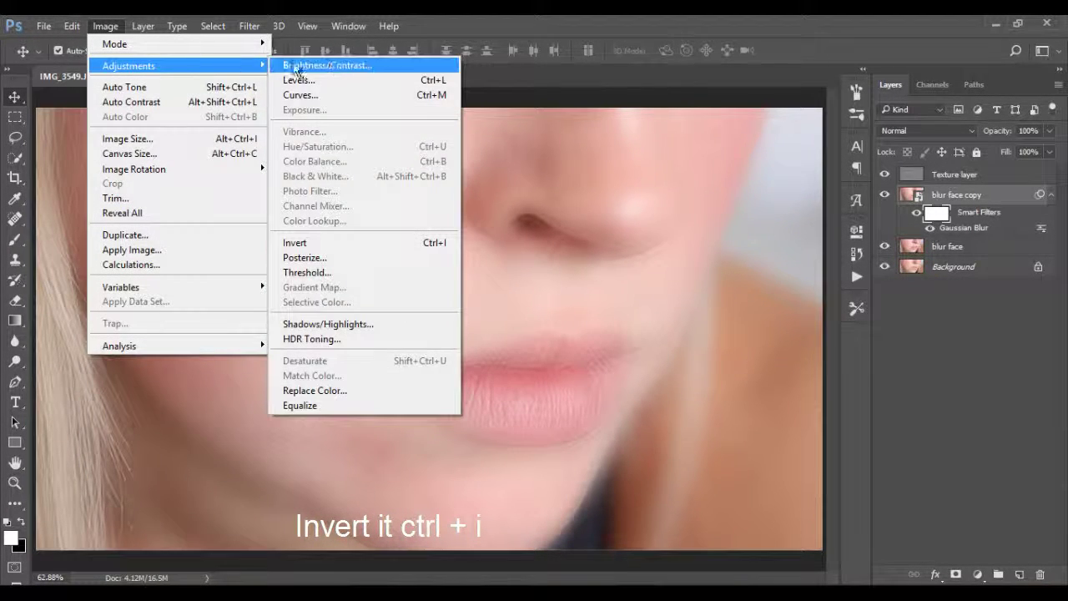
left_click(436, 243)
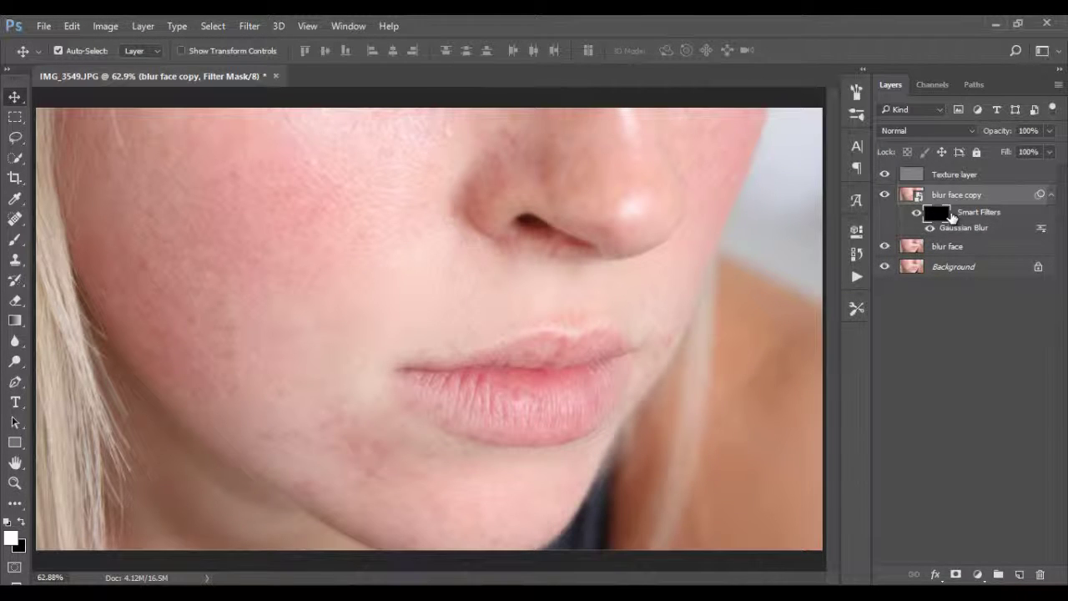
Select the Brush tool at 100% opacity and review its size and hardness settings
left_click(15, 241)
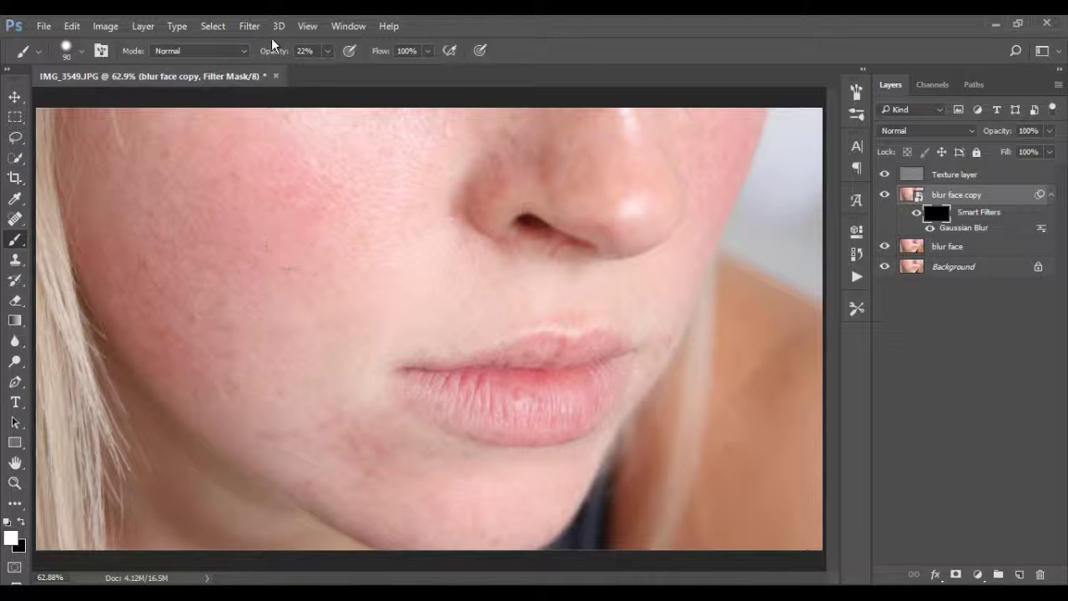
left_click_drag(269, 50, 443, 66)
right_click(269, 214)
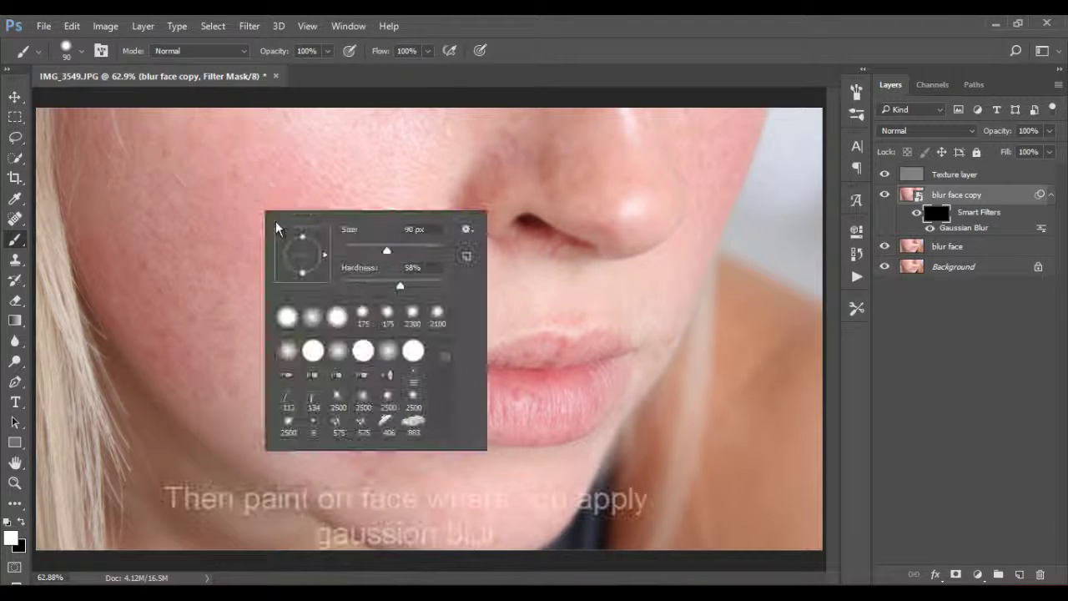
left_click(511, 21)
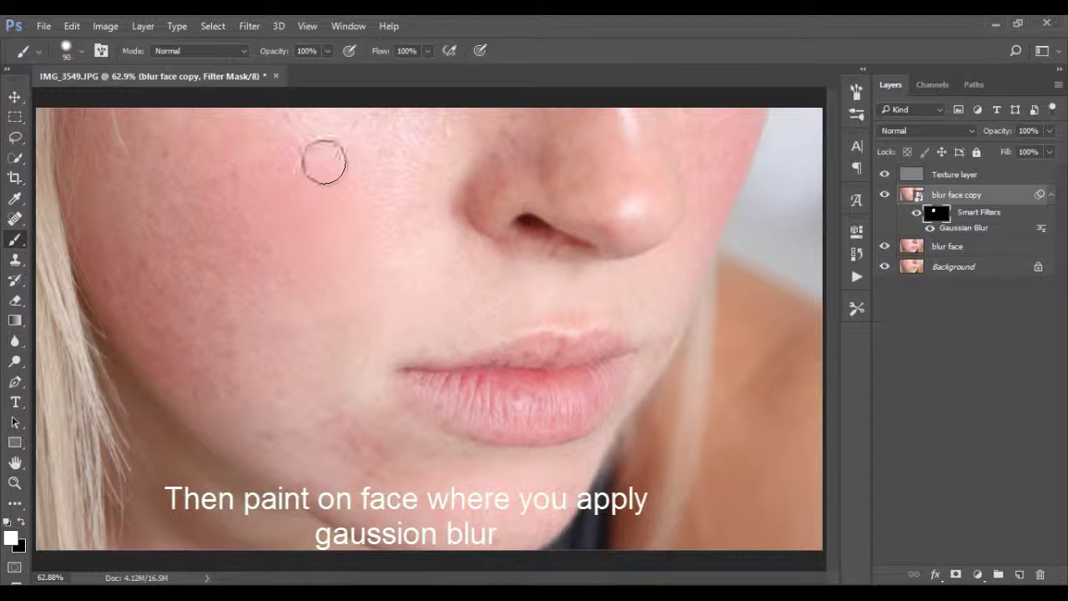
Paint white into the filter mask over the left cheek, lower cheek and chin
mouse_move(325, 161)
left_mouse_down()
mouse_move(267, 253)
mouse_move(200, 310)
mouse_move(164, 311)
left_mouse_up()
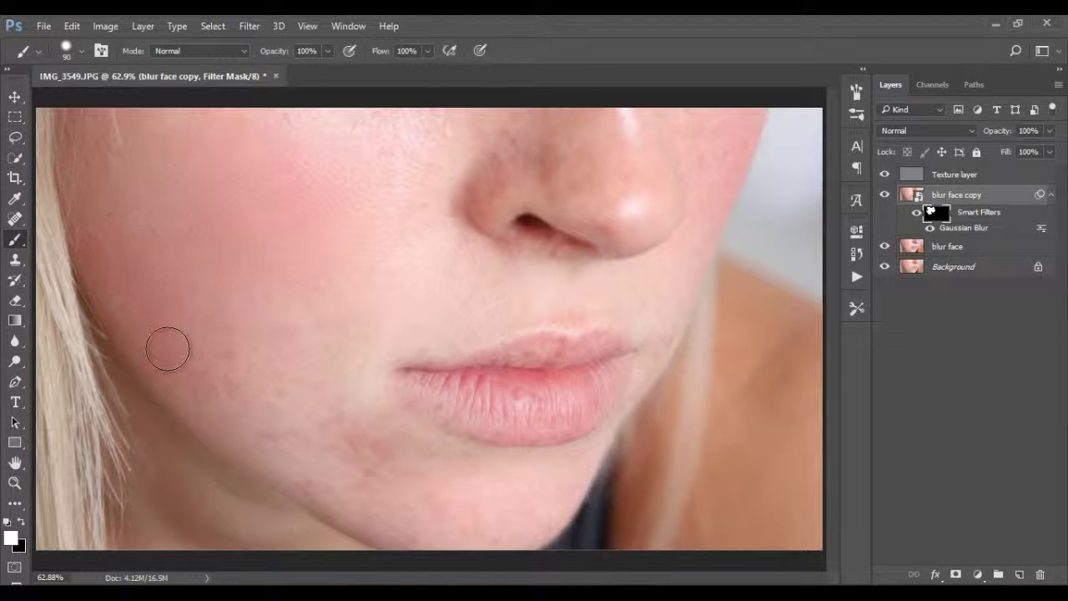
left_click_drag(168, 349, 238, 419)
left_click_drag(238, 339, 303, 391)
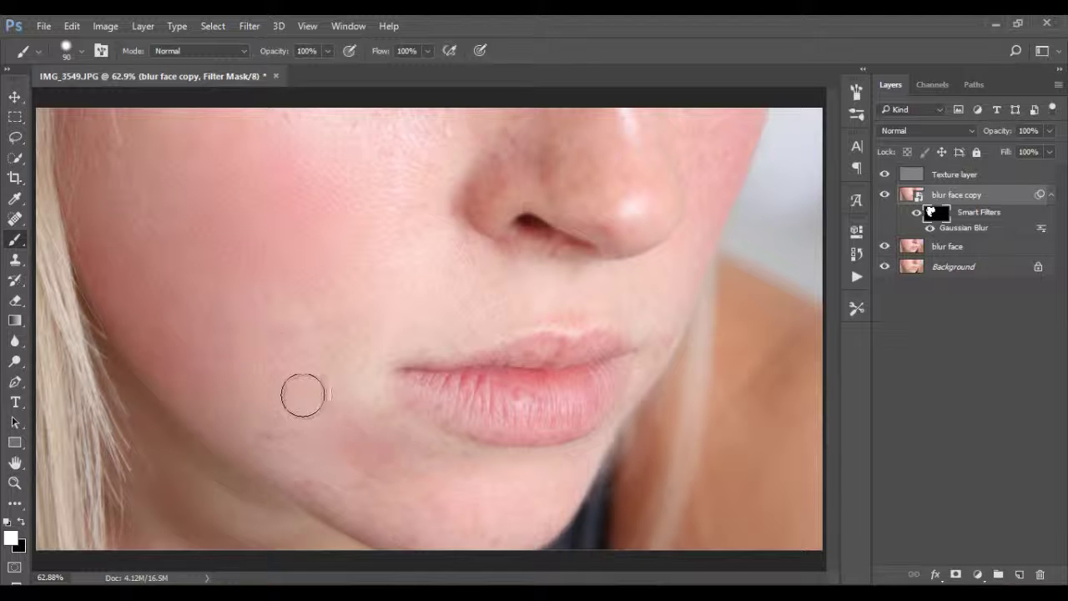
mouse_move(260, 341)
left_mouse_down()
mouse_move(332, 432)
mouse_move(389, 456)
mouse_move(369, 415)
mouse_move(445, 459)
mouse_move(281, 456)
mouse_move(410, 507)
mouse_move(259, 434)
mouse_move(437, 512)
mouse_move(542, 477)
mouse_move(372, 448)
mouse_move(494, 490)
mouse_move(553, 492)
mouse_move(529, 515)
mouse_move(549, 499)
mouse_move(553, 513)
mouse_move(551, 496)
mouse_move(462, 529)
mouse_move(336, 494)
left_mouse_up()
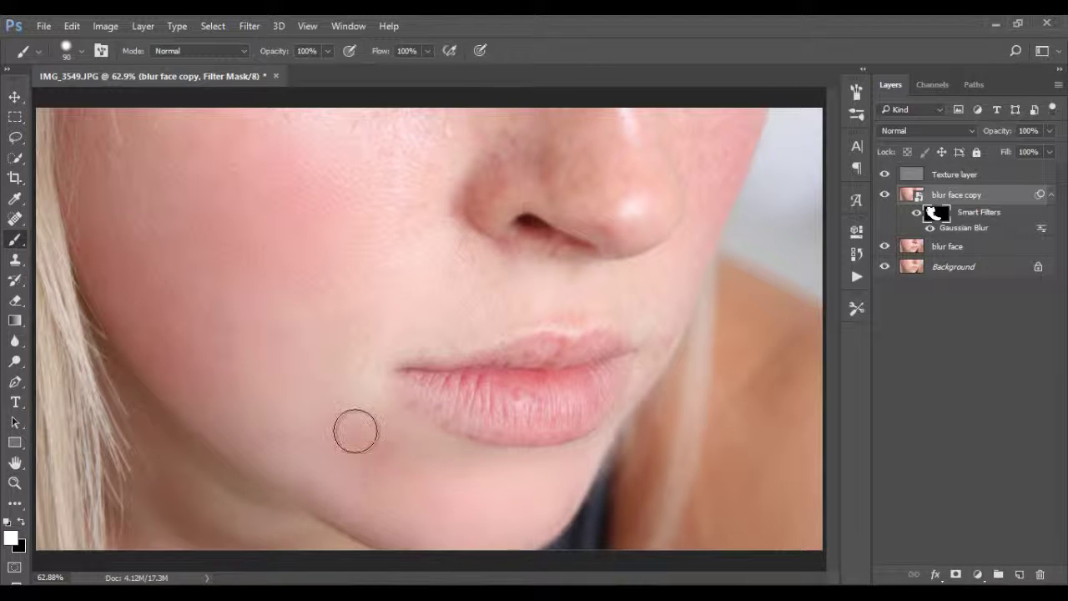
Paint white on the filter mask over the cheek and from nose to upper lip, shrinking the brush to 50
mouse_move(363, 266)
left_mouse_down()
mouse_move(276, 337)
mouse_move(437, 136)
mouse_move(306, 126)
mouse_move(418, 123)
left_mouse_up()
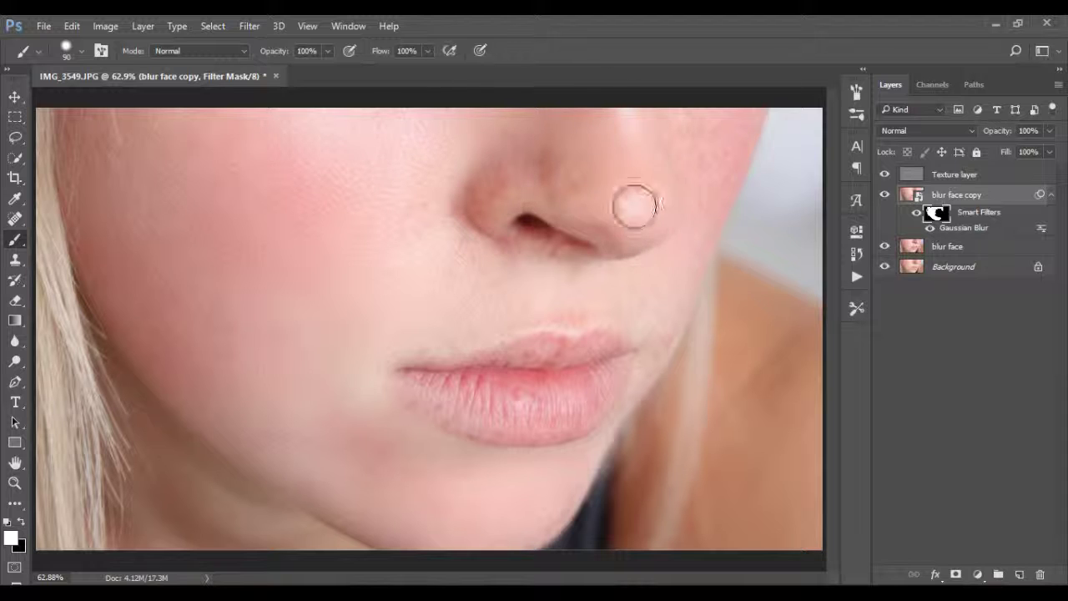
mouse_move(485, 154)
left_mouse_down()
mouse_move(427, 274)
mouse_move(460, 236)
mouse_move(548, 312)
mouse_move(614, 307)
mouse_move(506, 305)
mouse_move(393, 350)
mouse_move(472, 293)
mouse_move(464, 282)
left_mouse_up()
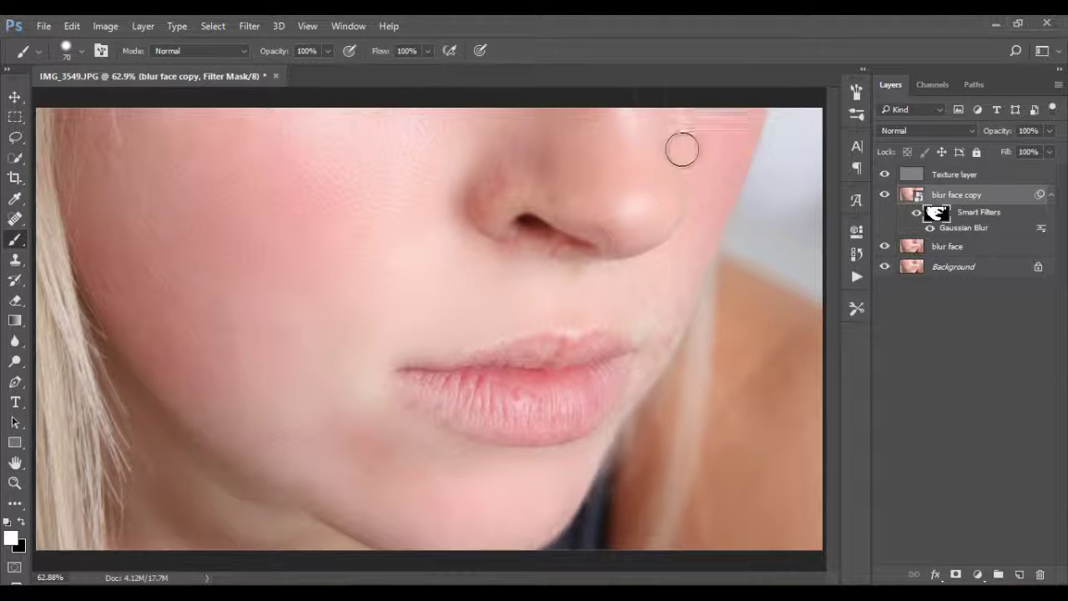
key("bracketleft")
key("bracketleft")
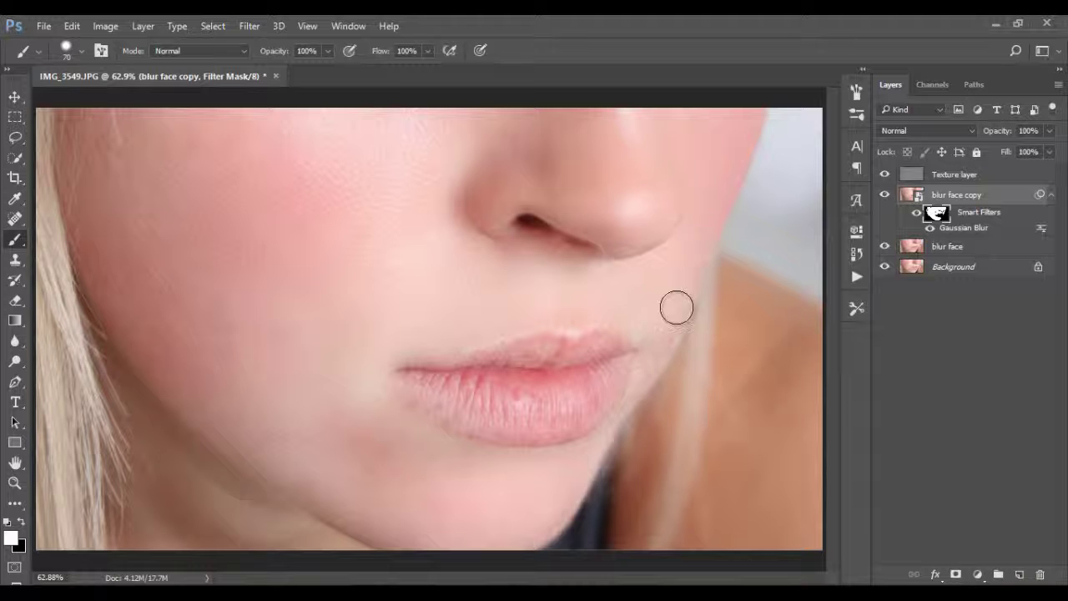
key("bracketleft")
key("bracketleft")
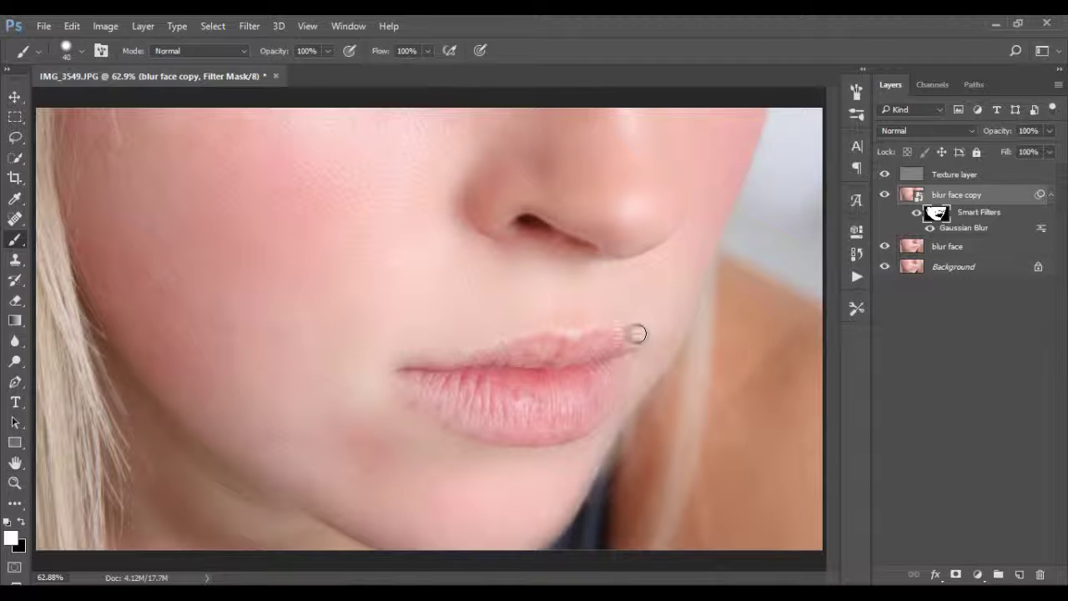
Compare the original and smoothed skin, then enlarge the brush to 70 and smooth the lower chin
scroll(326, 305, "down", 1)
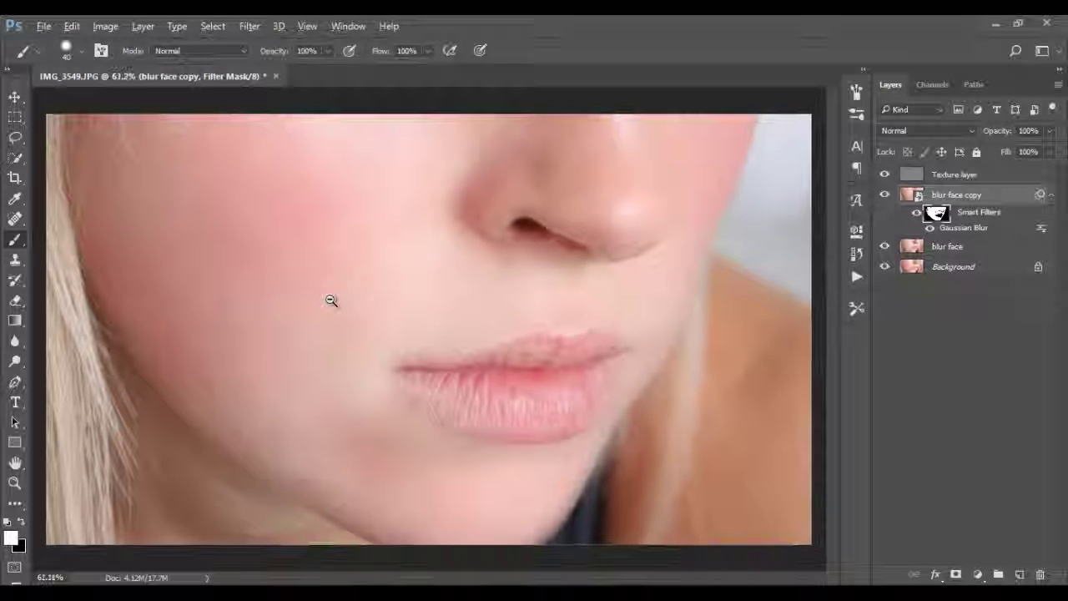
left_click(886, 266, "alt")
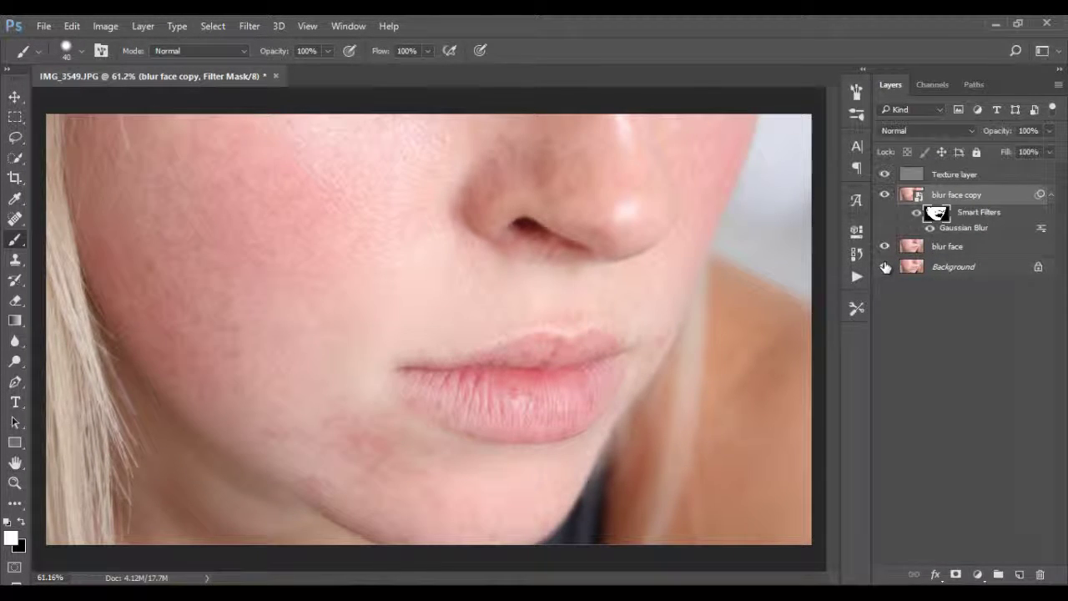
left_click(886, 266, "alt")
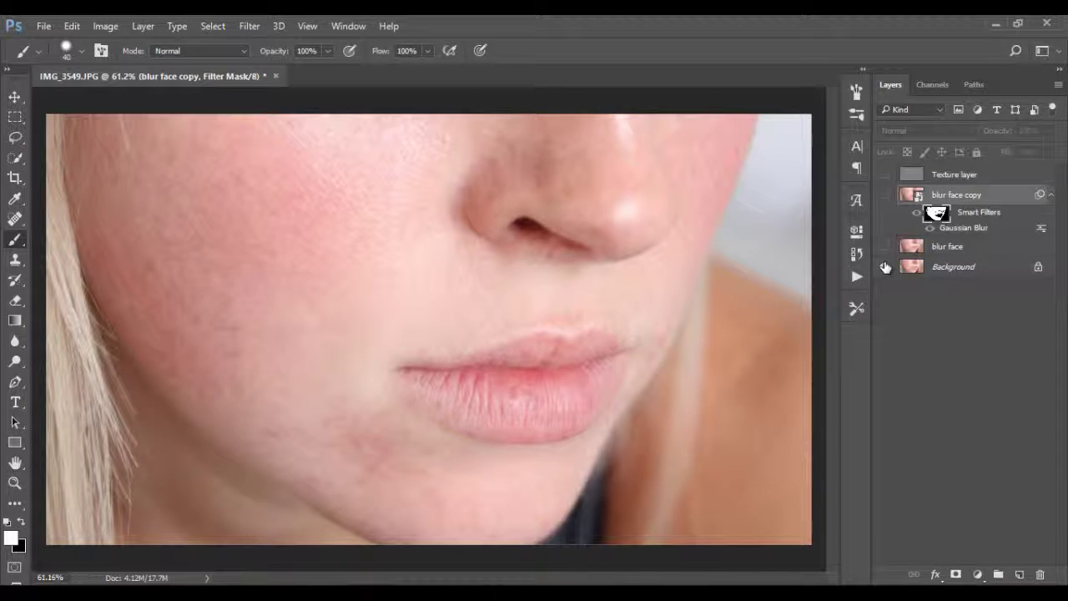
left_click(885, 267, "alt")
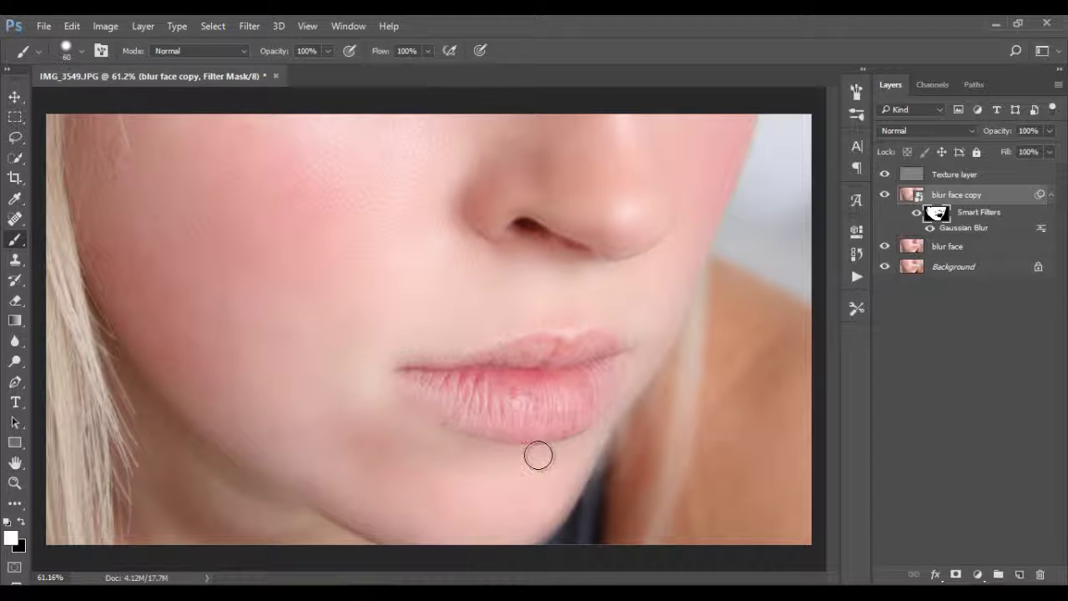
key("bracketright")
left_click(360, 446)
Undo the blur stroke on the lower lip, zoom in on the lips and shrink the brush
left_click_drag(529, 431, 461, 395)
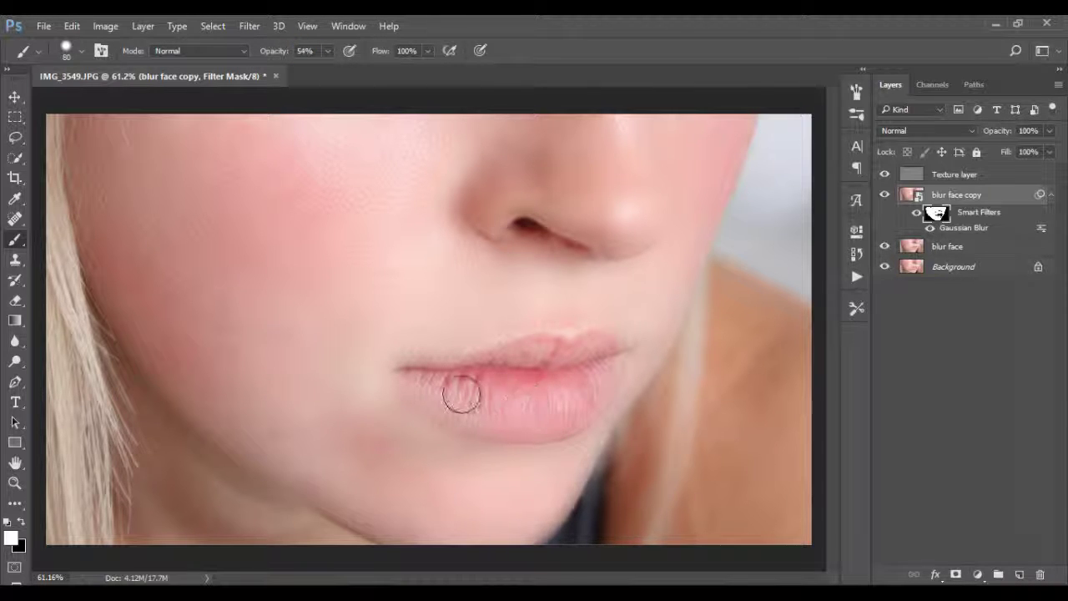
key("ctrl+z")
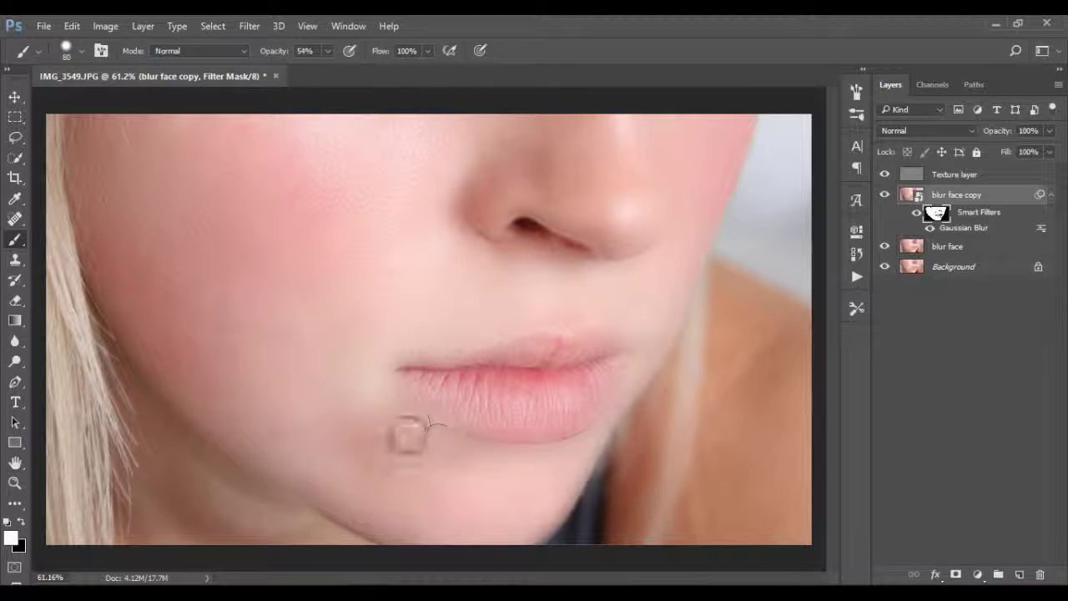
left_click(514, 340, "alt")
left_click(504, 348, "ctrl")
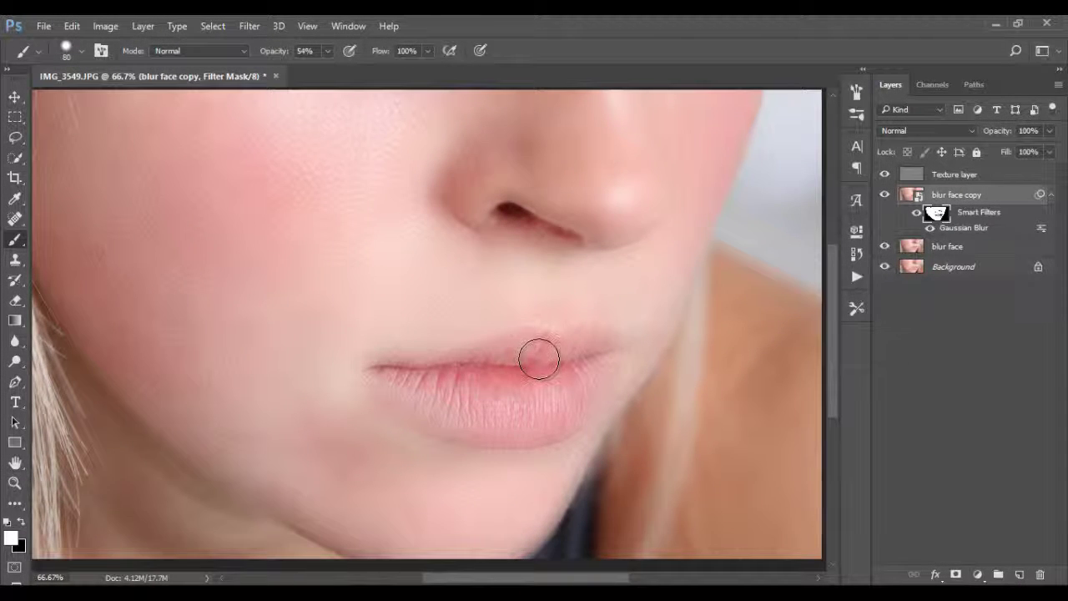
key("bracketleft")
key("bracketleft")
key("bracketleft")
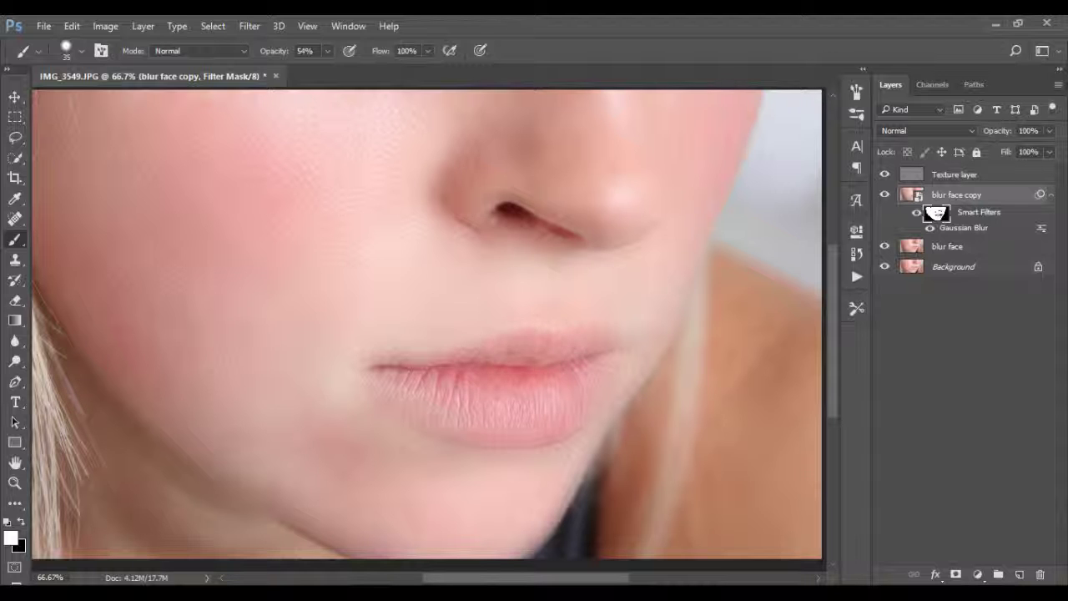
left_click(587, 341, "alt")
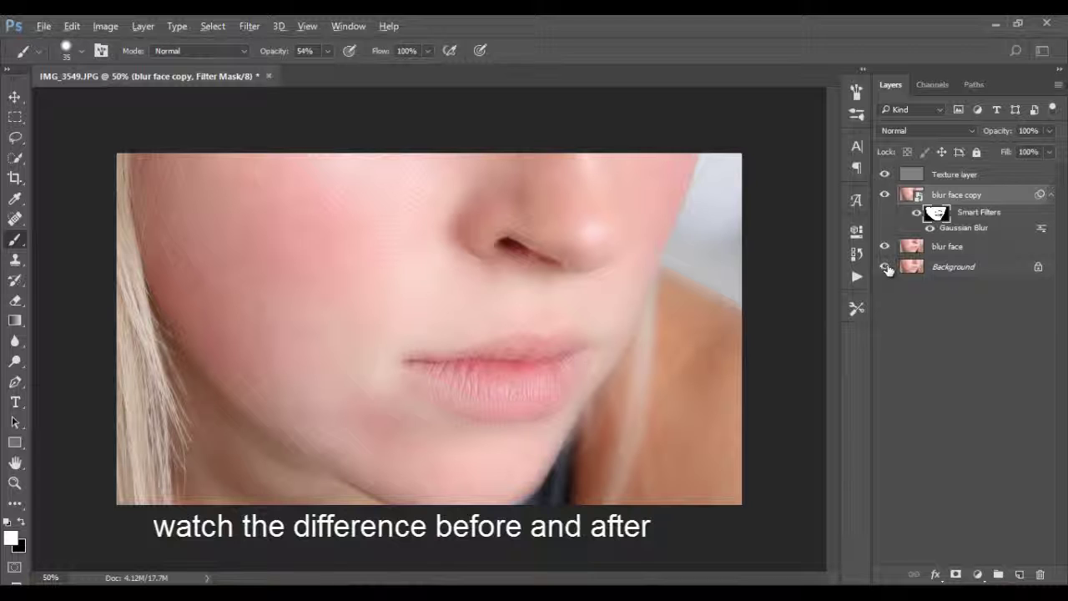
left_click(885, 267, "alt")
left_click(885, 267, "alt")
left_click(885, 267, "alt")
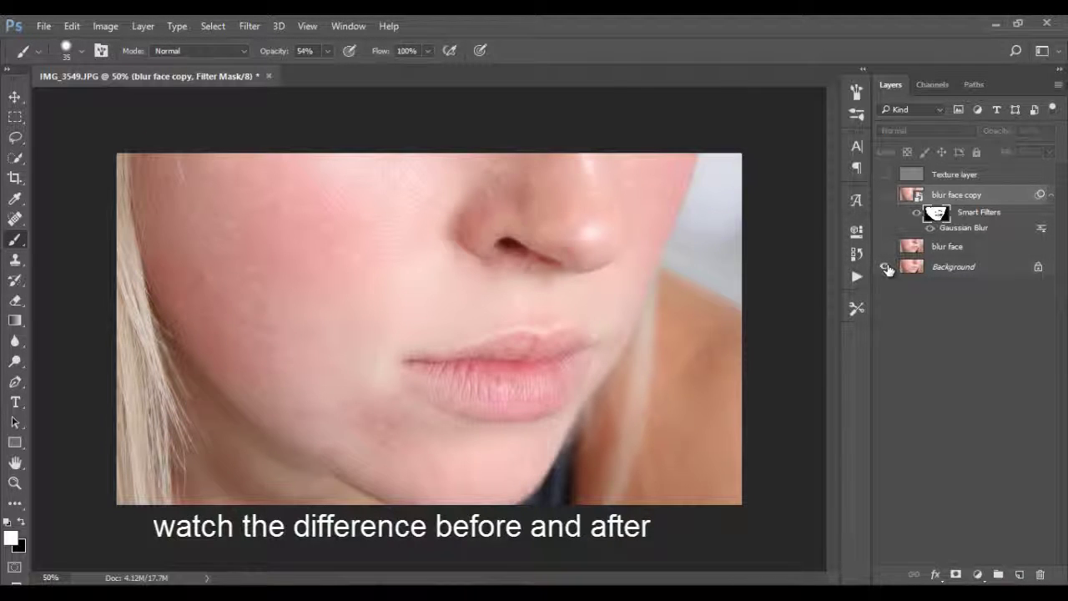
left_click(885, 267, "alt")
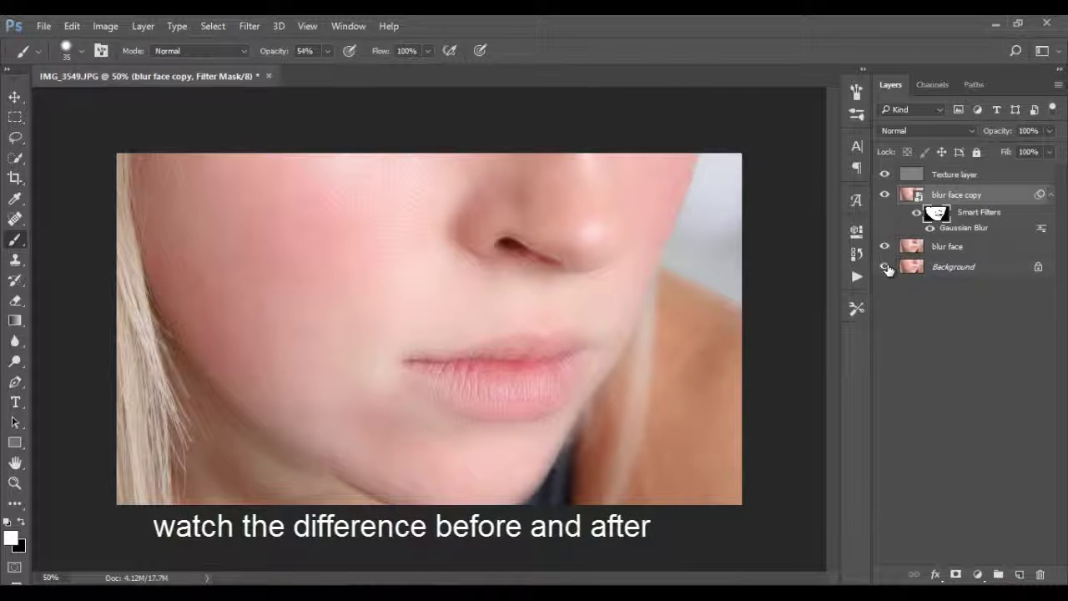
left_click(885, 267, "alt")
left_click(886, 268, "alt")
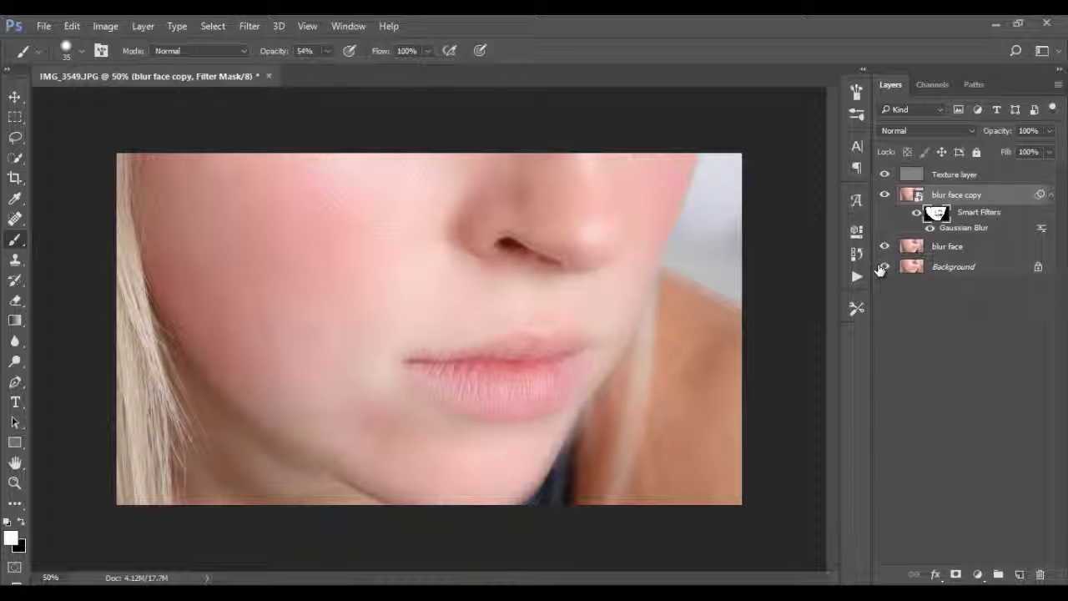
scroll(435, 333, "up", 1)
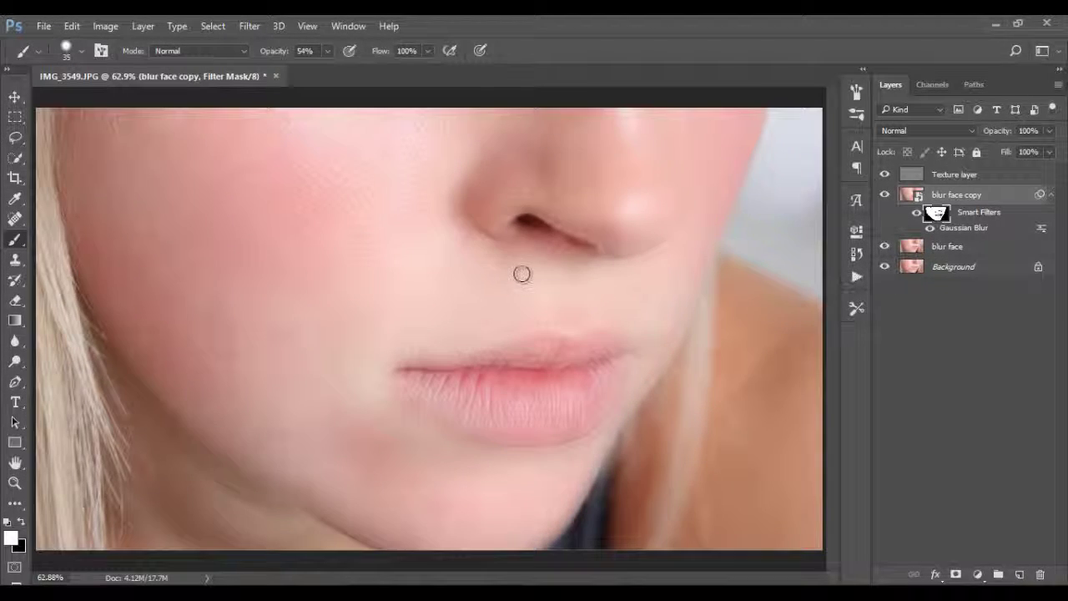
Apply Merge Visible to flatten the texture, blur and smart-filter layers into the Background layer
left_click(983, 269)
right_click(983, 269)
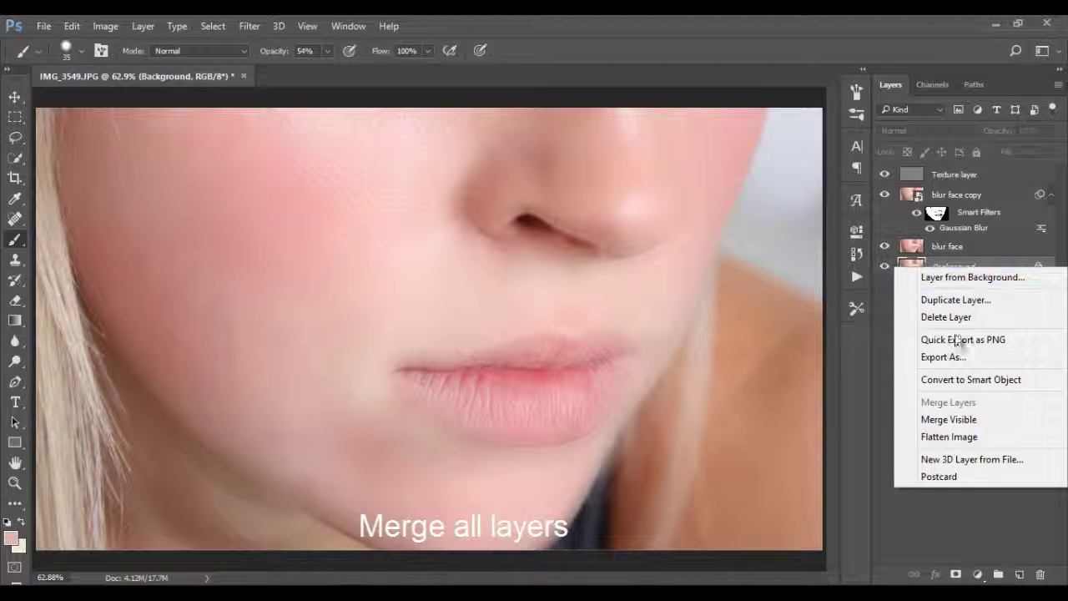
left_click(1000, 427)
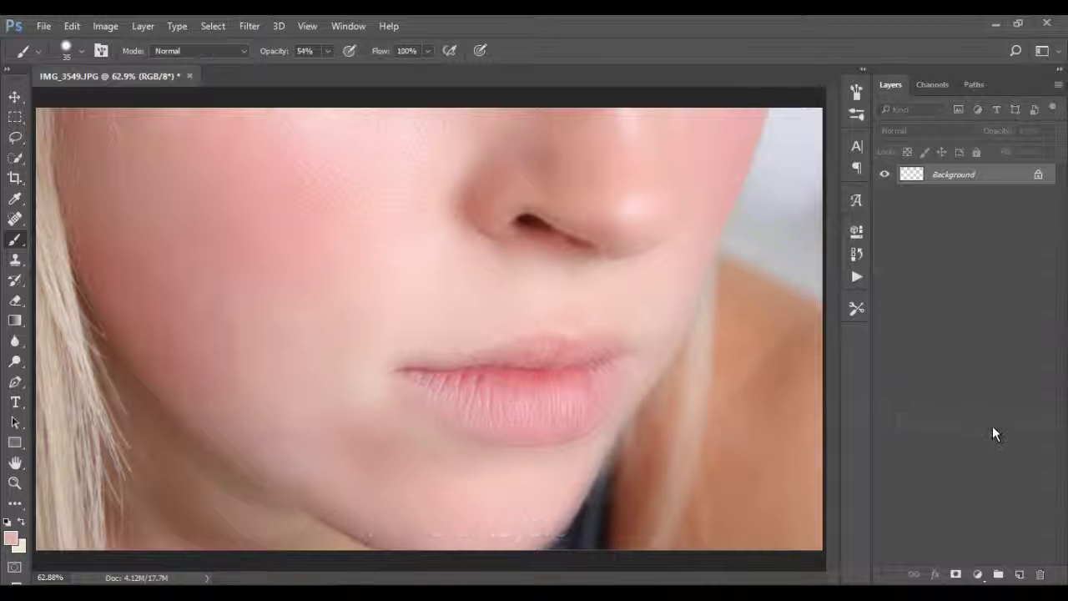